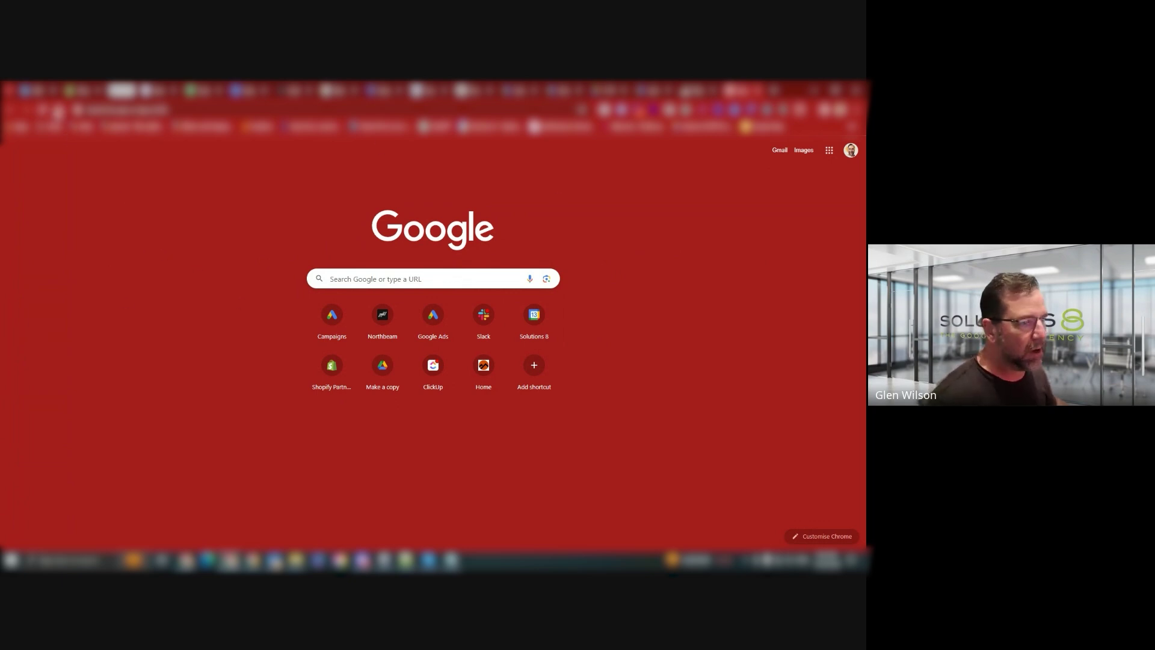
Open the Google Ads Campaigns page from the bookmarks bar folder.
{"action": "left_click", "coordinate": [52, 129]}
{"action": "left_click", "coordinate": [96, 160]}
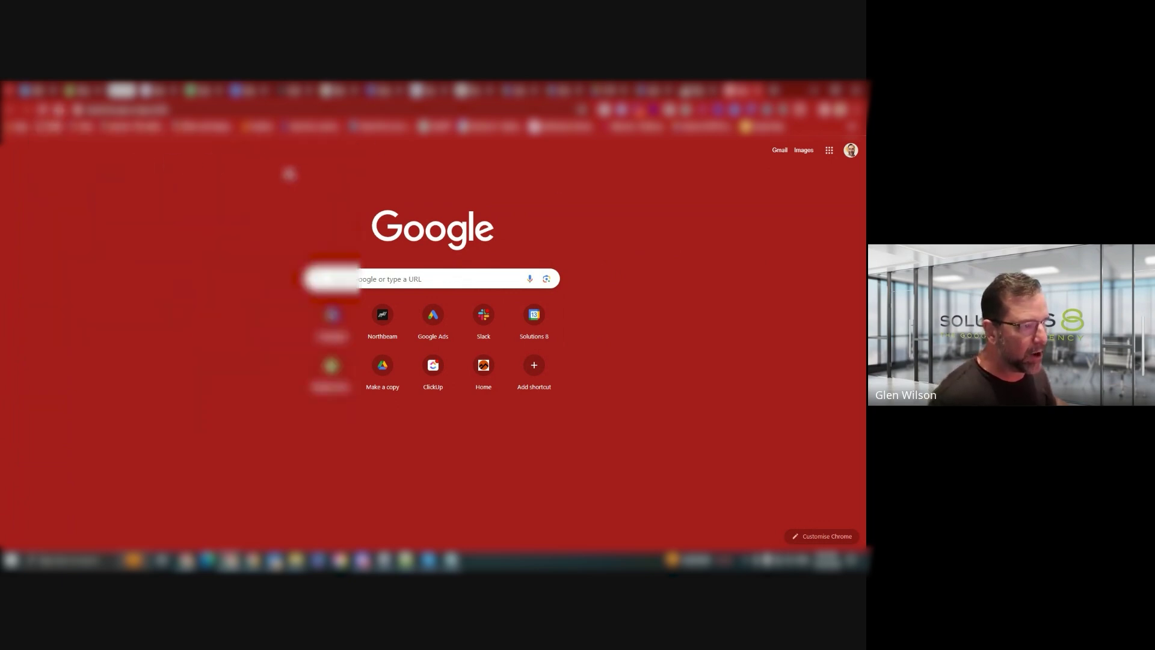
{"action": "left_click", "coordinate": [48, 127]}
{"action": "mouse_move", "coordinate": [120, 158]}
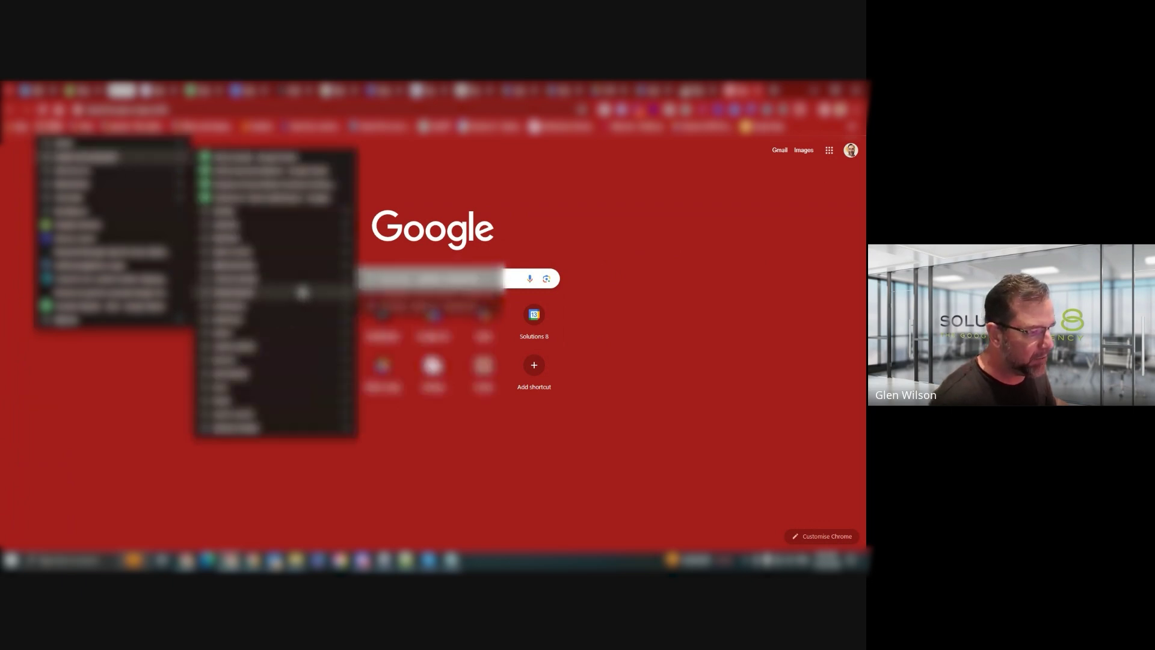
{"action": "mouse_move", "coordinate": [305, 325]}
{"action": "left_click", "coordinate": [421, 319]}
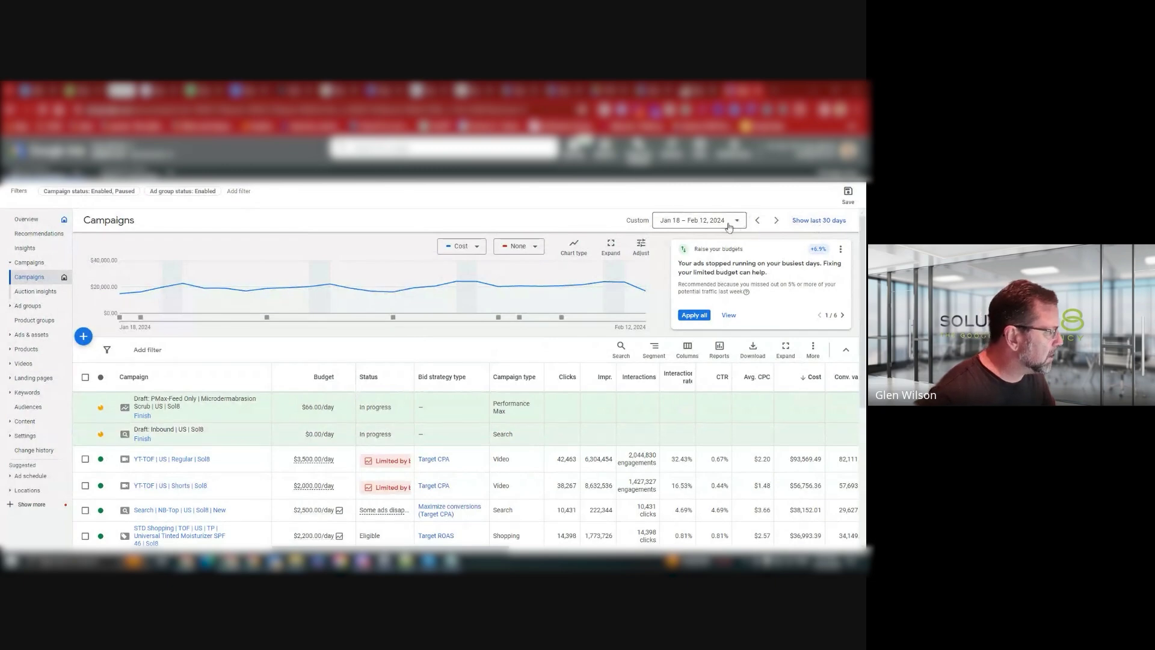
Set a custom Feb 6 – 13, 2023 date range and apply it.
{"action": "scroll", "coordinate": [549, 425], "scroll_direction": "down", "scroll_amount": 3}
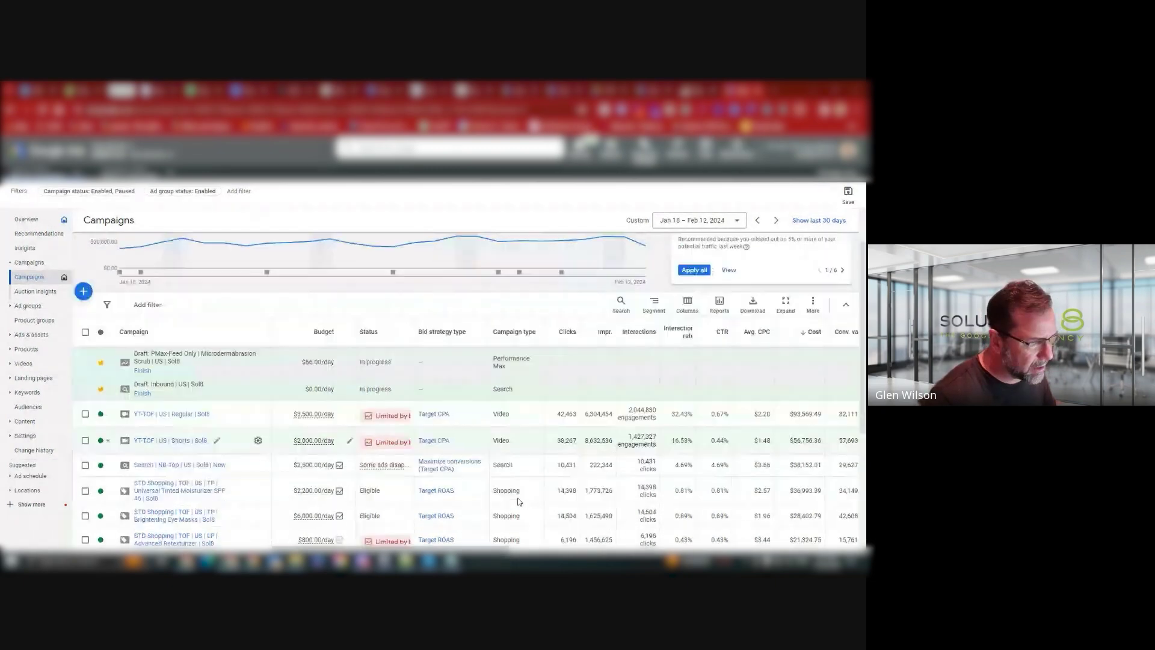
{"action": "scroll", "coordinate": [668, 358], "scroll_direction": "up", "scroll_amount": 3}
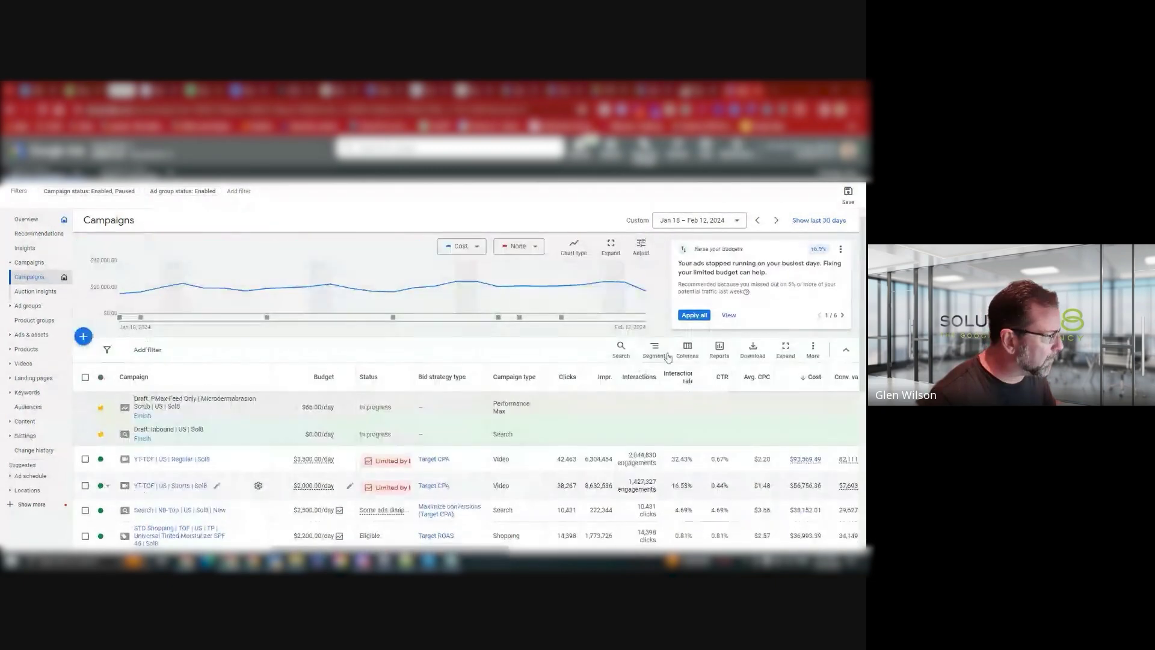
{"action": "left_click", "coordinate": [740, 221]}
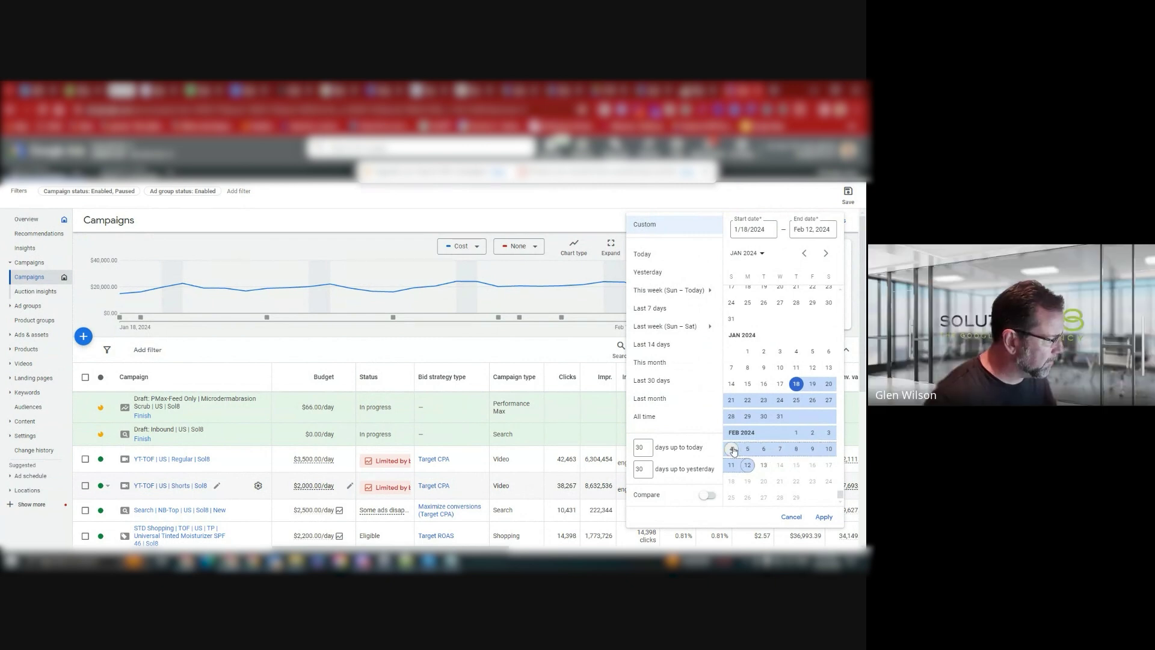
{"action": "left_click", "coordinate": [761, 448]}
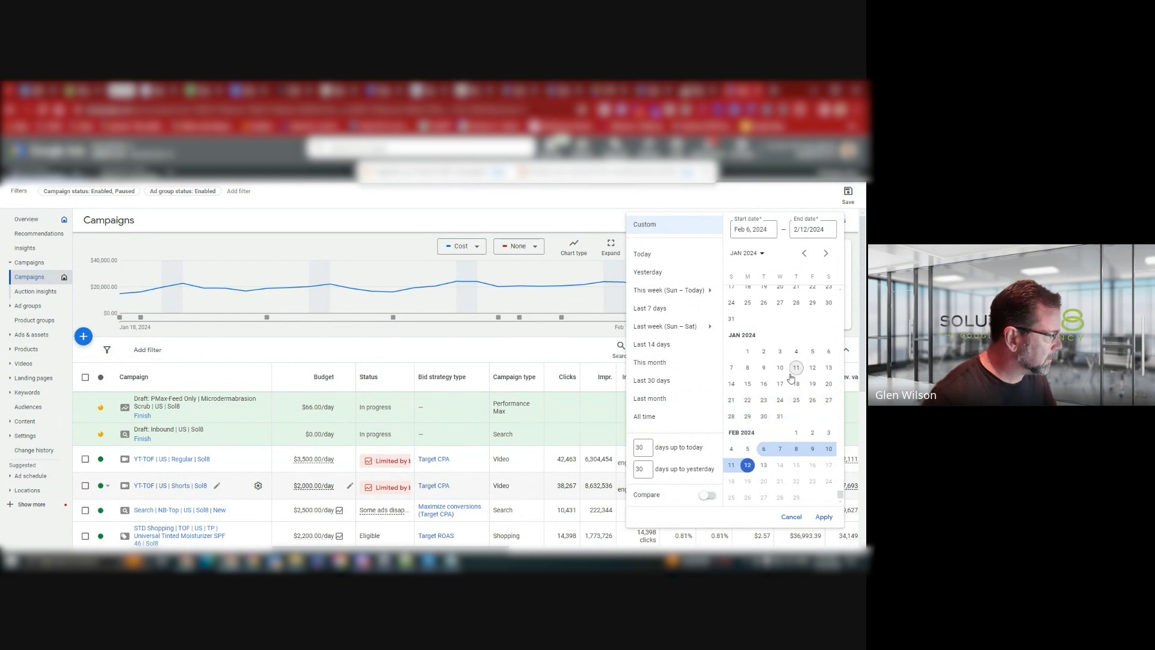
{"action": "scroll", "coordinate": [792, 377], "scroll_direction": "up", "scroll_amount": 15}
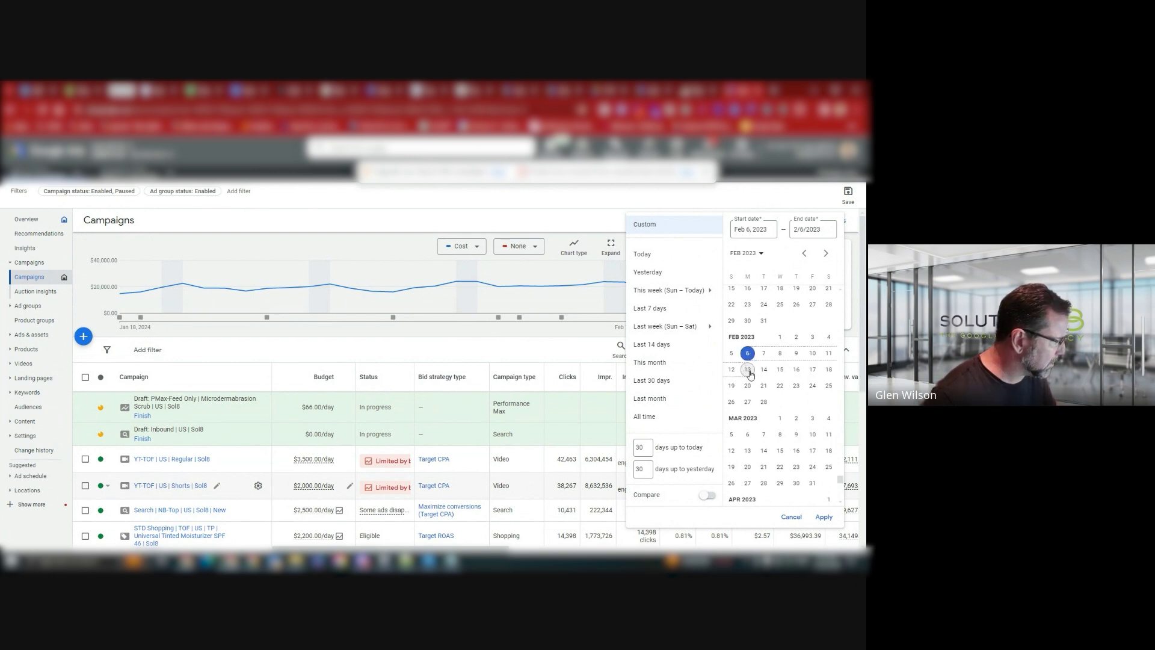
{"action": "left_click", "coordinate": [823, 519]}
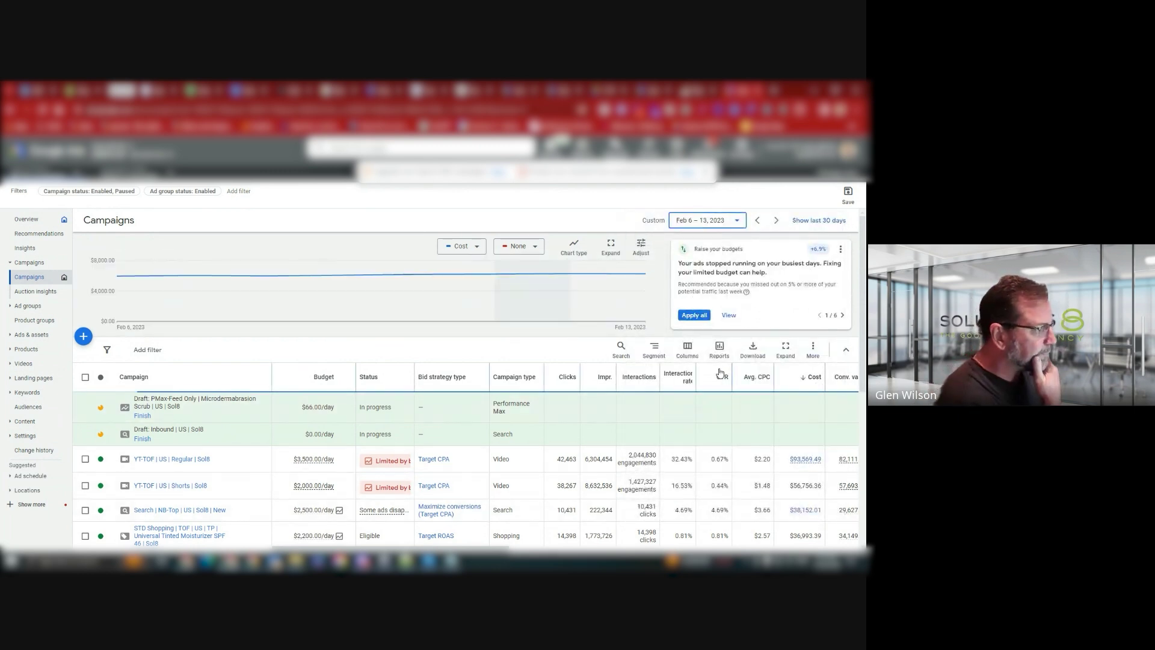
Add Conv. rate from Conversions as the chart's second metric beside Cost.
{"action": "left_click", "coordinate": [532, 251]}
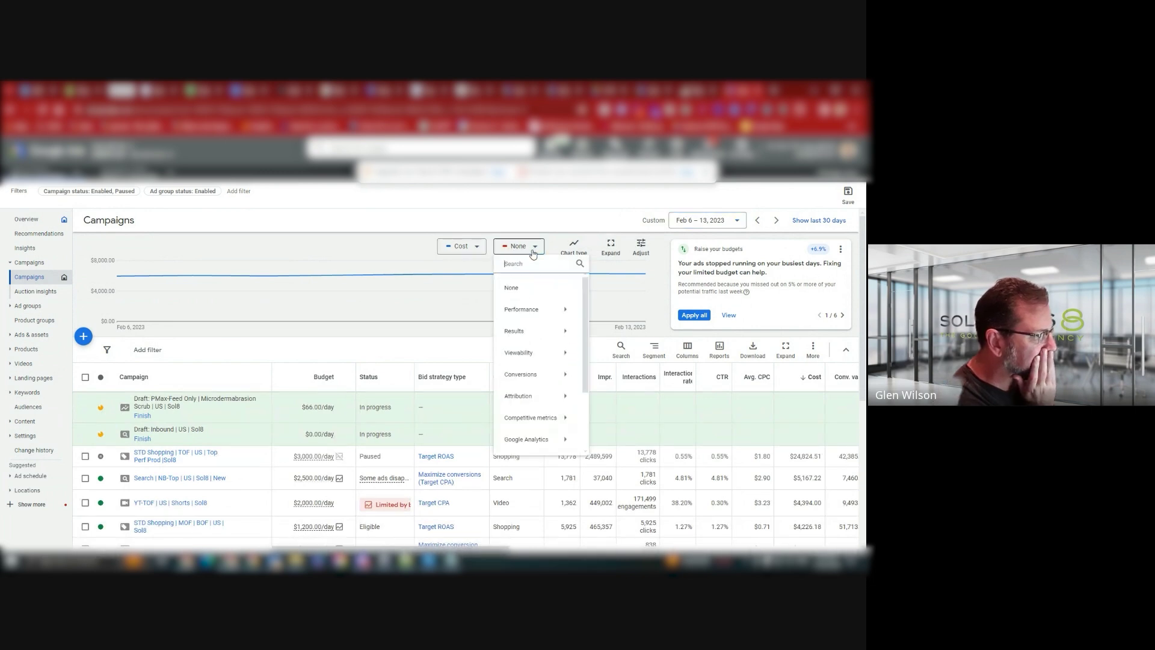
{"action": "mouse_move", "coordinate": [543, 379]}
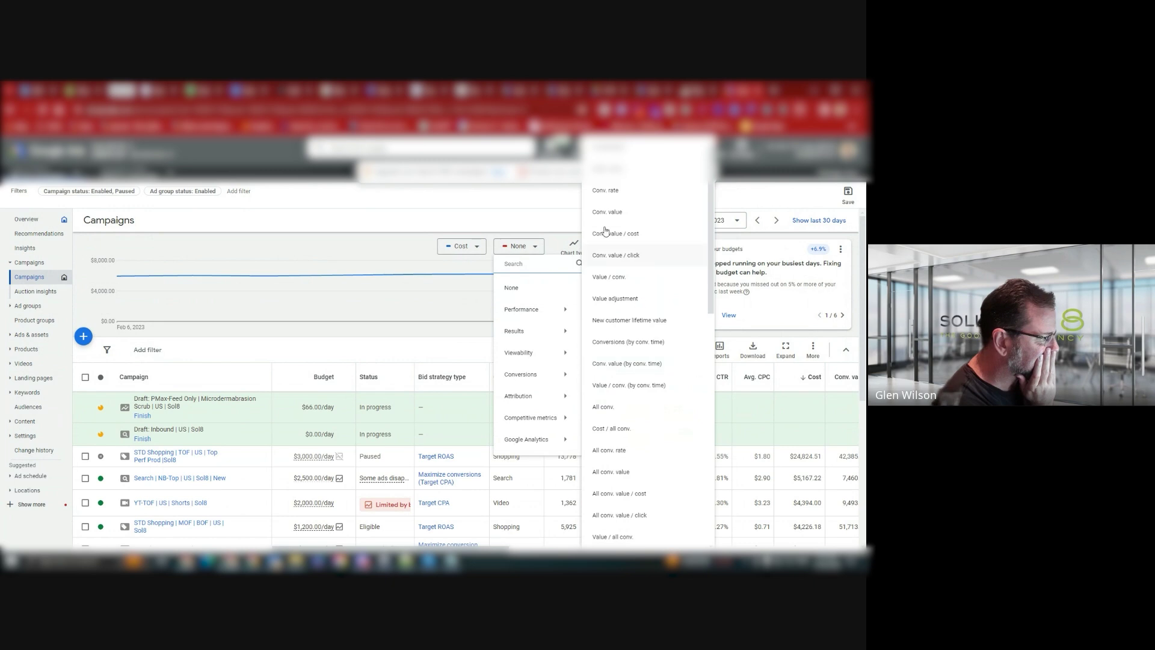
{"action": "left_click", "coordinate": [613, 189]}
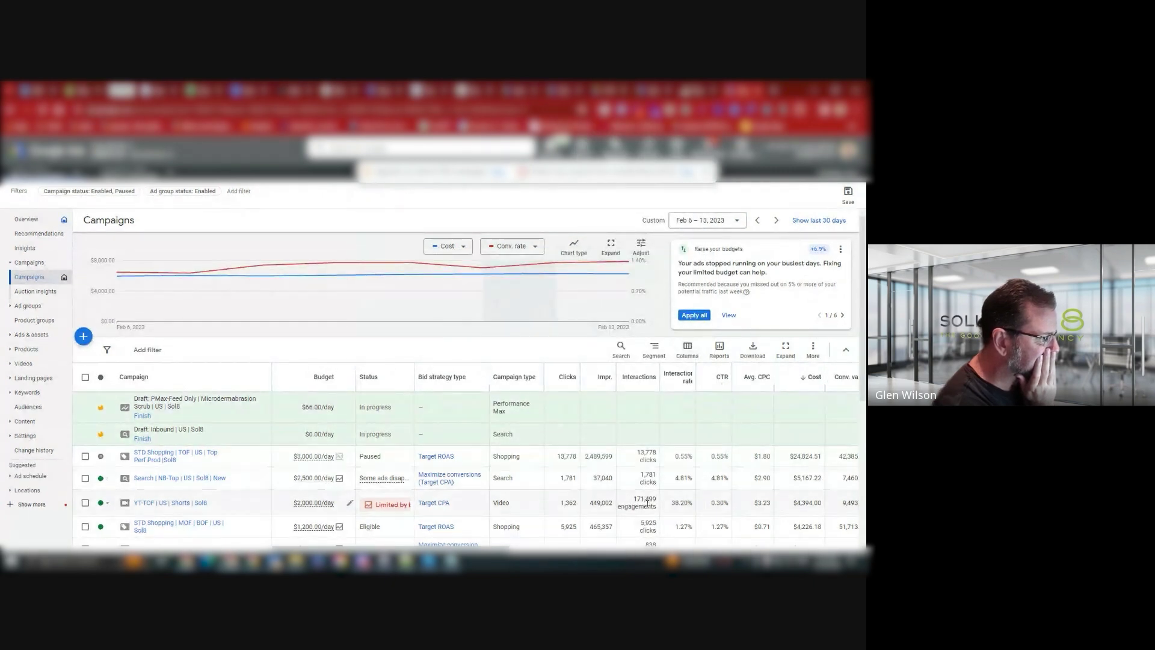
{"action": "scroll", "coordinate": [564, 466], "scroll_direction": "right", "scroll_amount": 10}
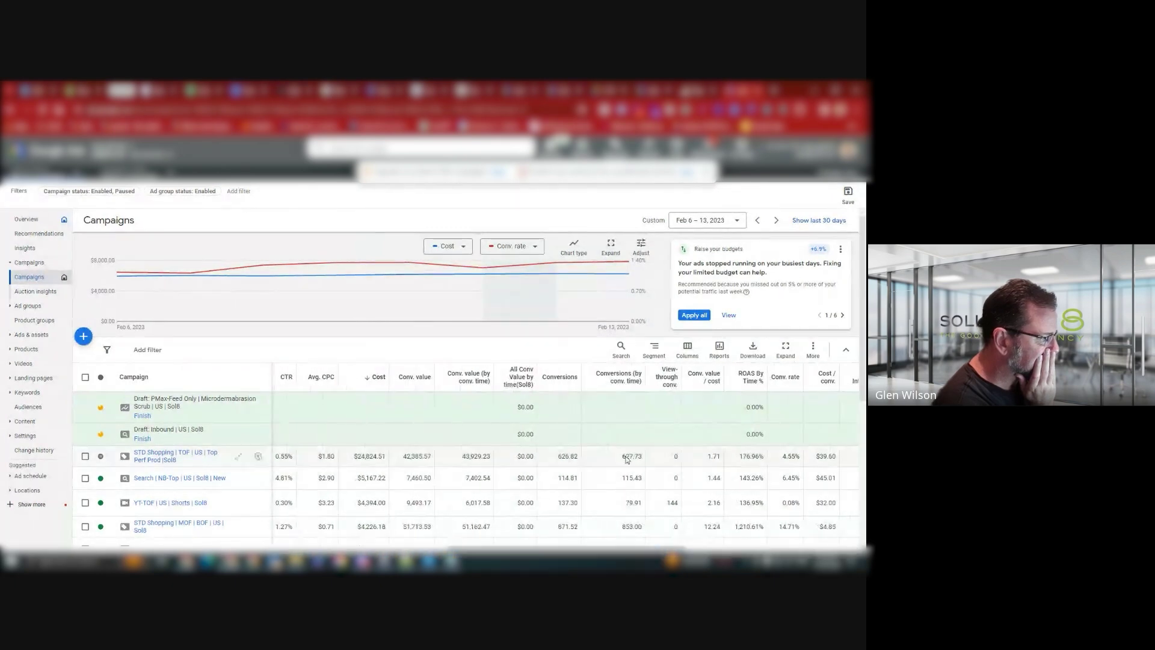
{"action": "scroll", "coordinate": [823, 458], "scroll_direction": "down", "scroll_amount": 4}
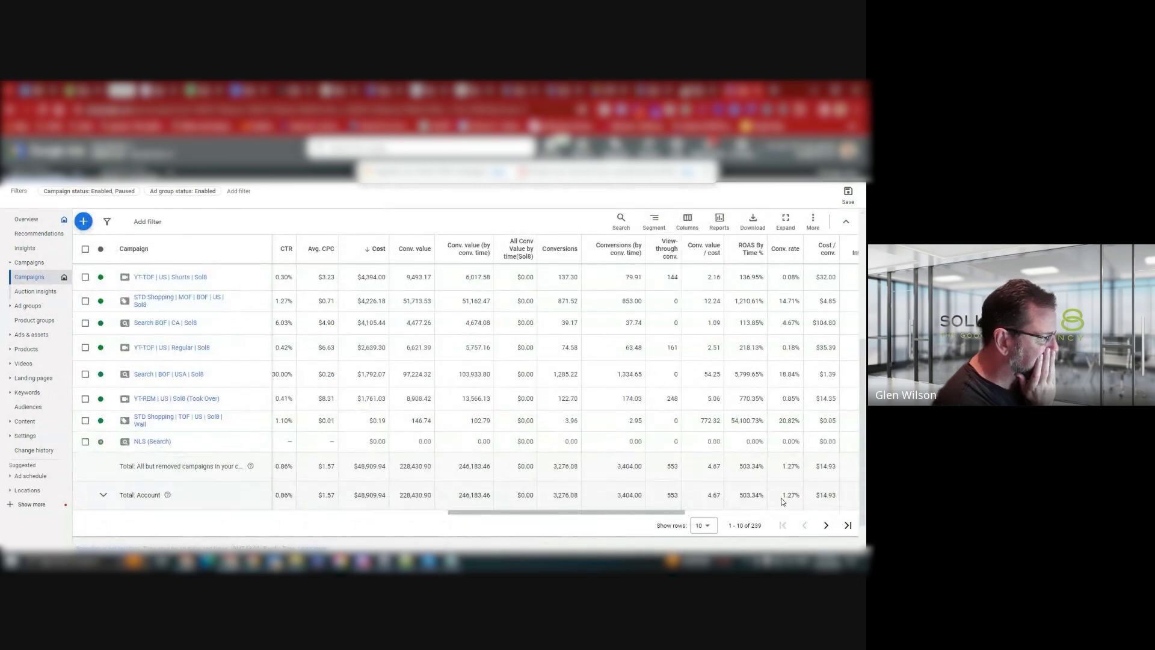
{"action": "scroll", "coordinate": [767, 495], "scroll_direction": "up", "scroll_amount": 5}
{"action": "left_click", "coordinate": [697, 219]}
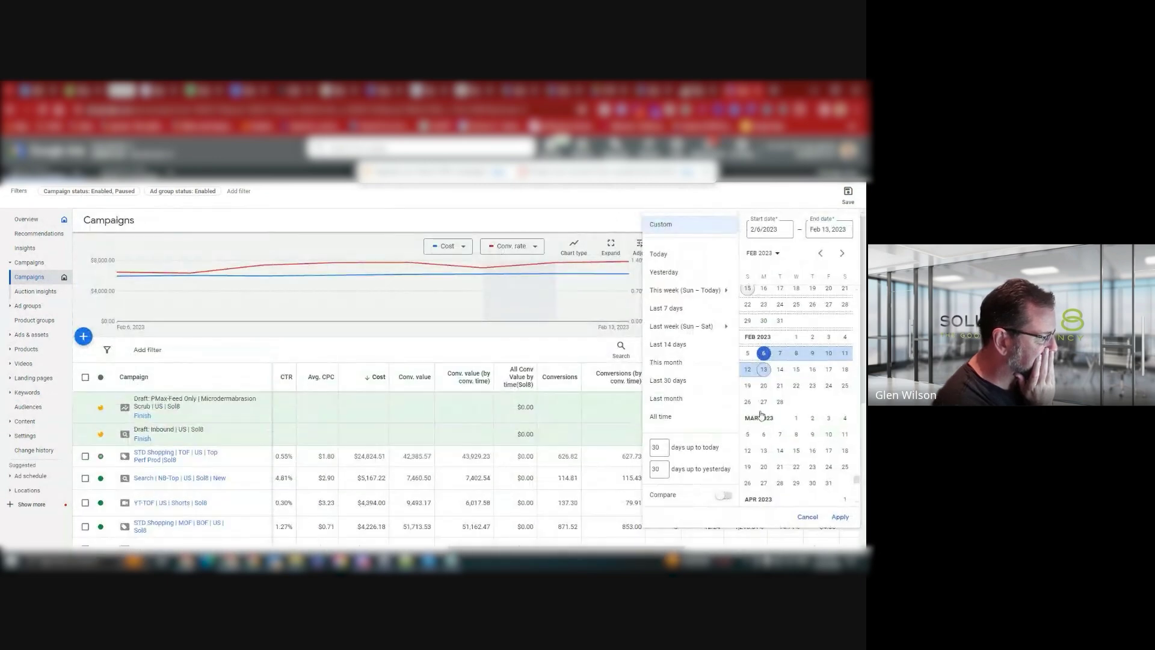
Turn on comparison with the previous period, Jan 29 – Feb 5, 2023.
{"action": "left_click", "coordinate": [723, 496]}
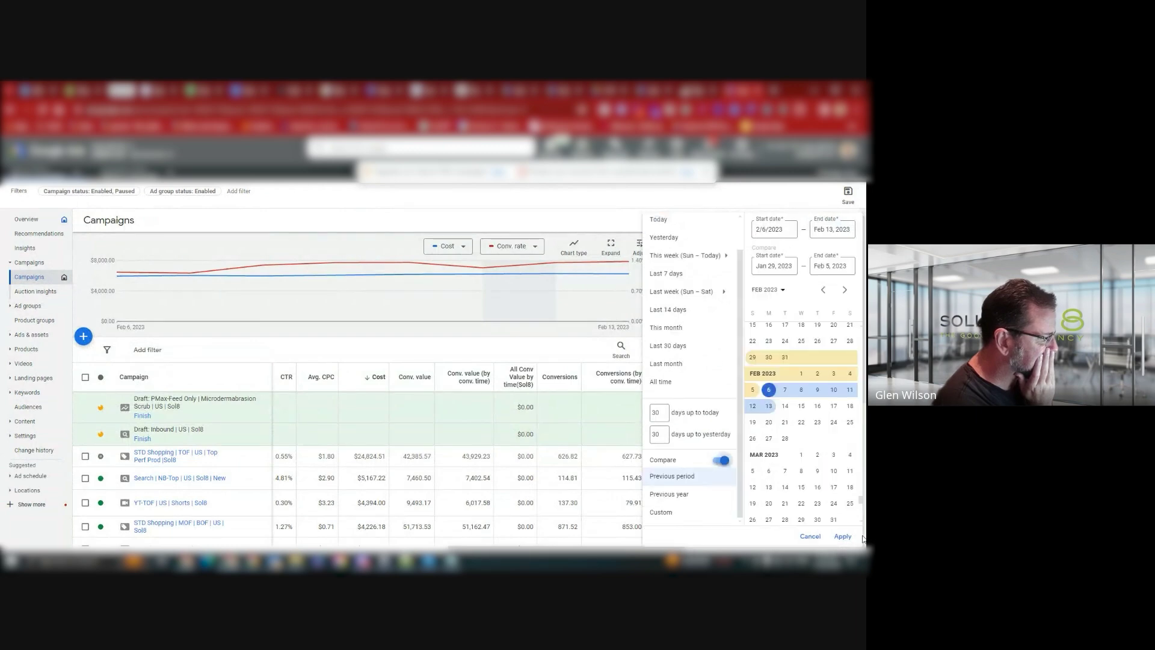
{"action": "left_click", "coordinate": [849, 539]}
{"action": "scroll", "coordinate": [782, 490], "scroll_direction": "down", "scroll_amount": 5}
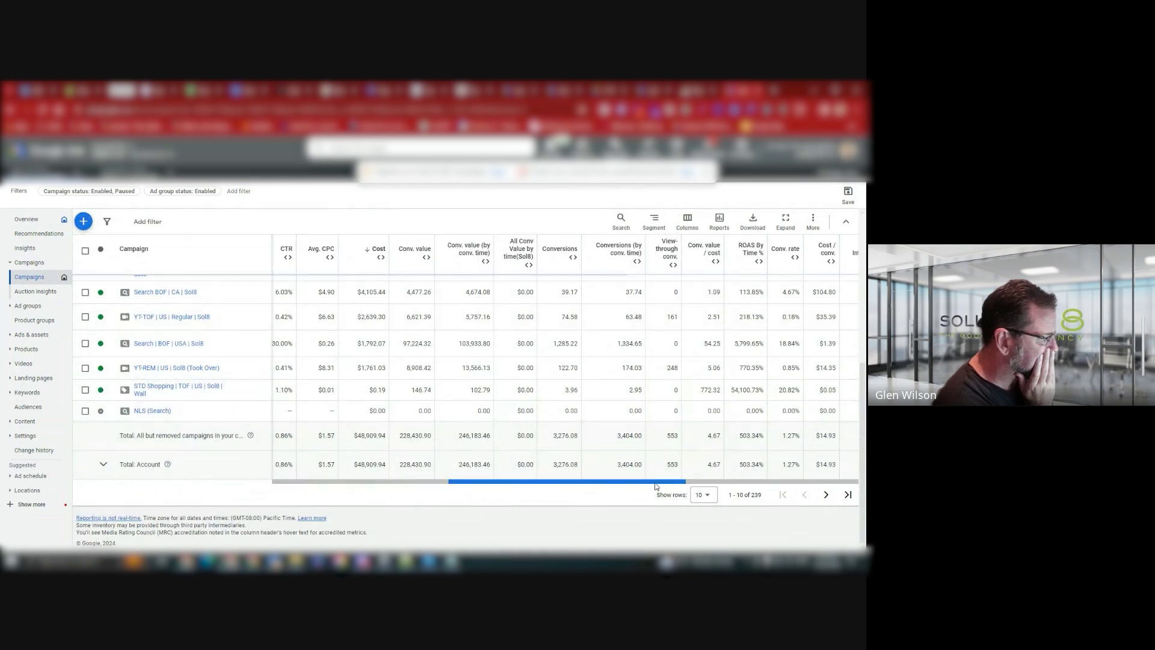
{"action": "scroll", "coordinate": [719, 488], "scroll_direction": "up", "scroll_amount": 5}
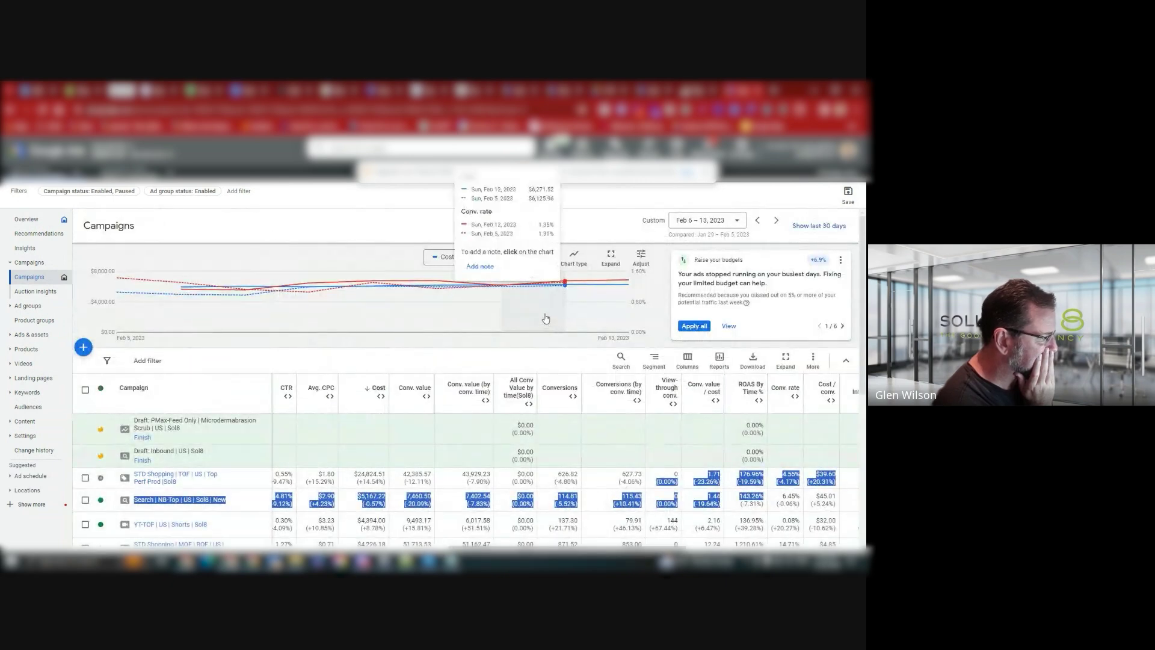
Review the table's change percentages, highlighting the account's +2.88% conversion rate change.
{"action": "left_click", "coordinate": [238, 191]}
{"action": "scroll", "coordinate": [649, 536], "scroll_direction": "down", "scroll_amount": 3}
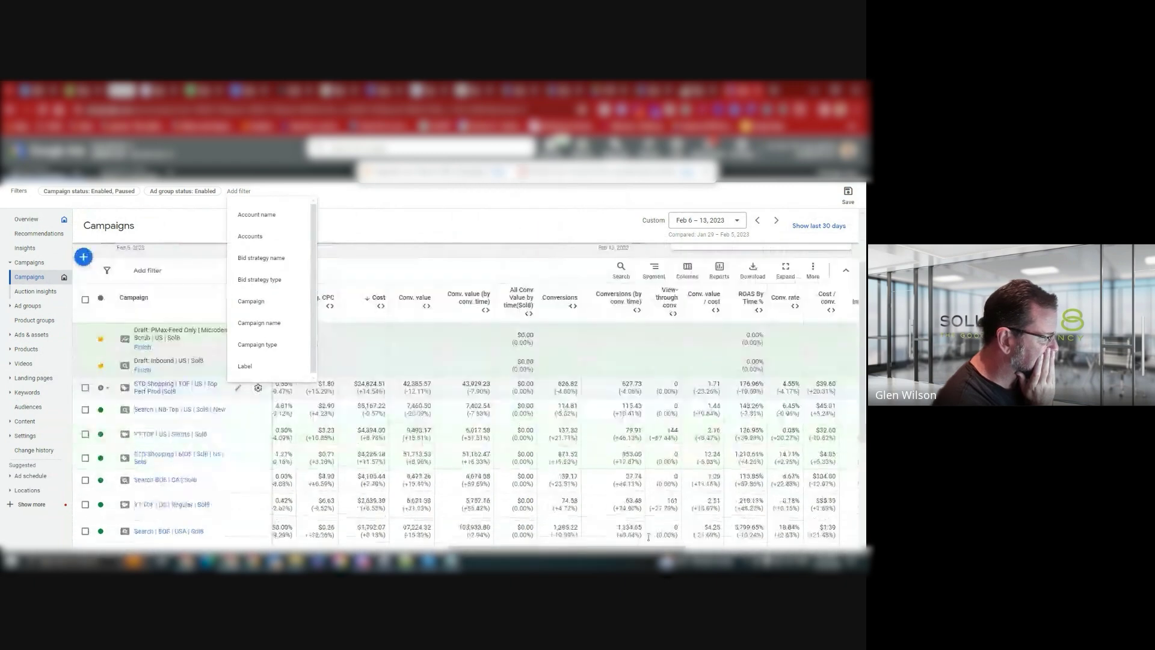
{"action": "scroll", "coordinate": [649, 536], "scroll_direction": "down", "scroll_amount": 2}
{"action": "scroll", "coordinate": [481, 380], "scroll_direction": "right", "scroll_amount": 5}
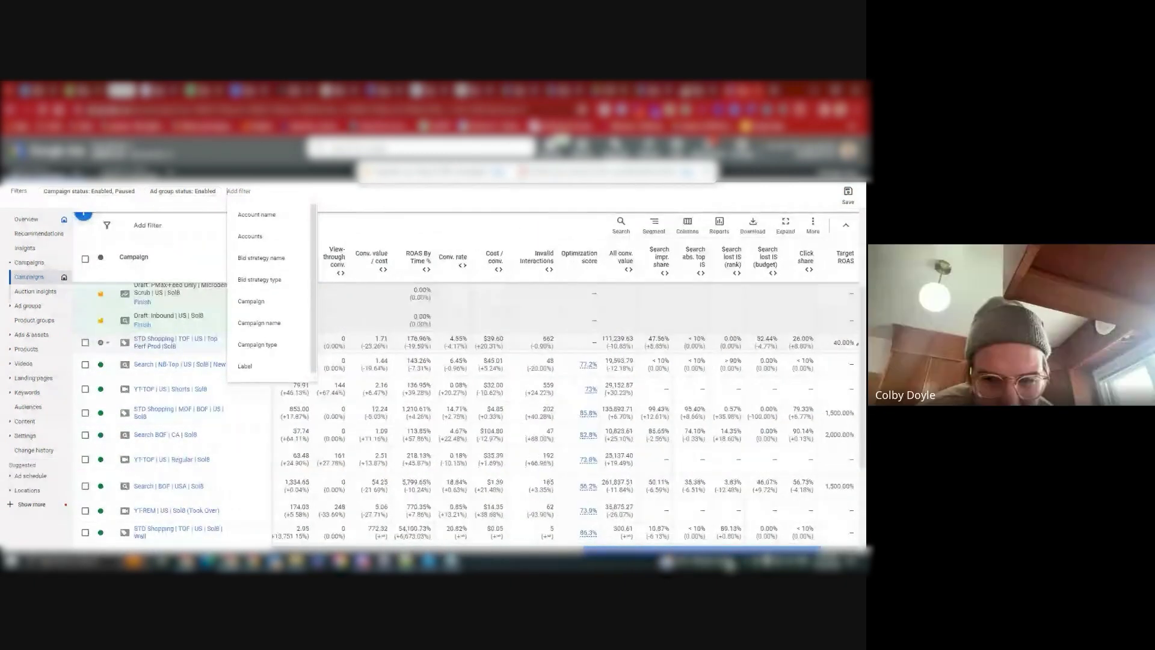
{"action": "scroll", "coordinate": [482, 381], "scroll_direction": "down", "scroll_amount": 3}
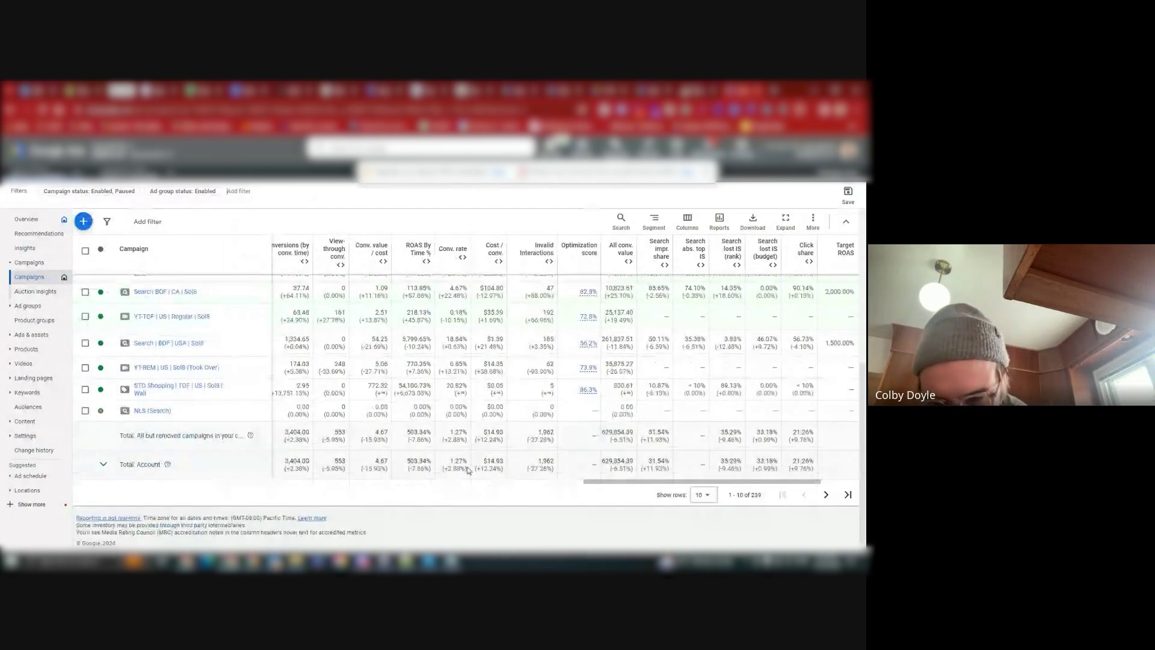
{"action": "left_click_drag", "start_coordinate": [470, 471], "coordinate": [444, 468]}
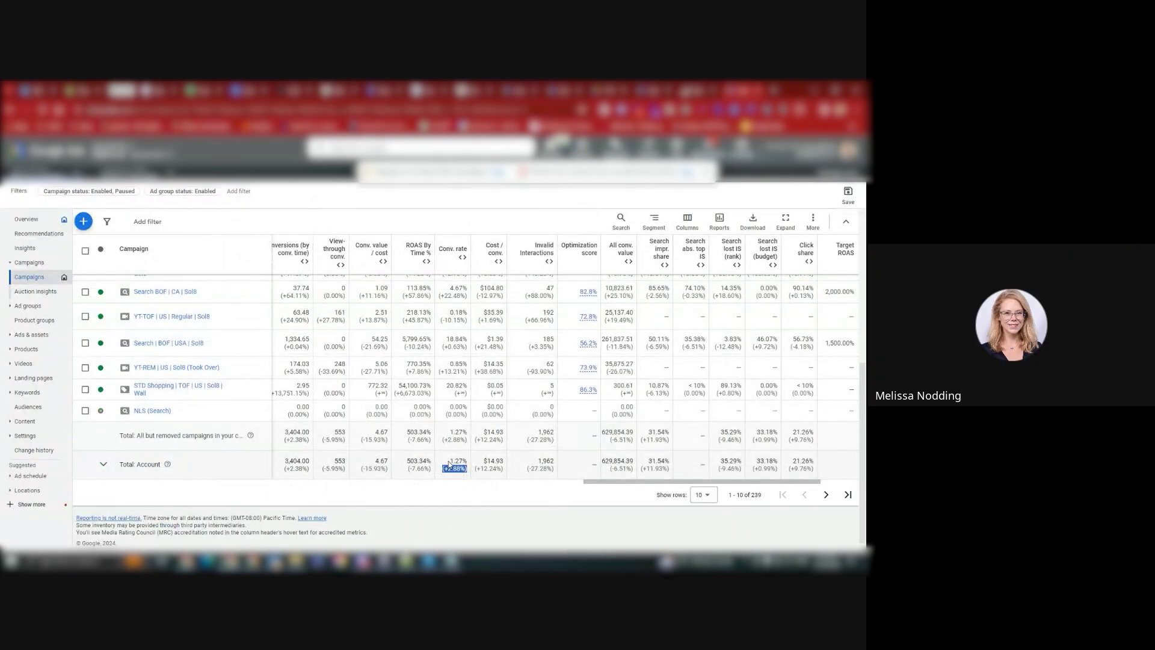
{"action": "scroll", "coordinate": [448, 464], "scroll_direction": "up", "scroll_amount": 3}
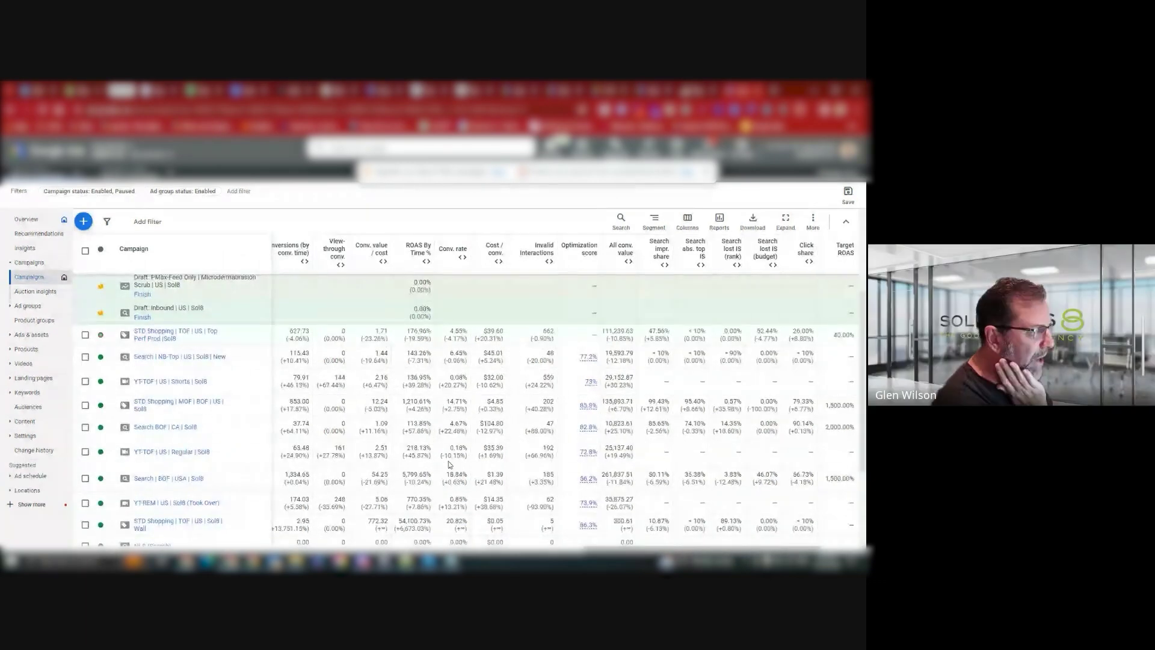
{"action": "scroll", "coordinate": [448, 465], "scroll_direction": "down", "scroll_amount": 3}
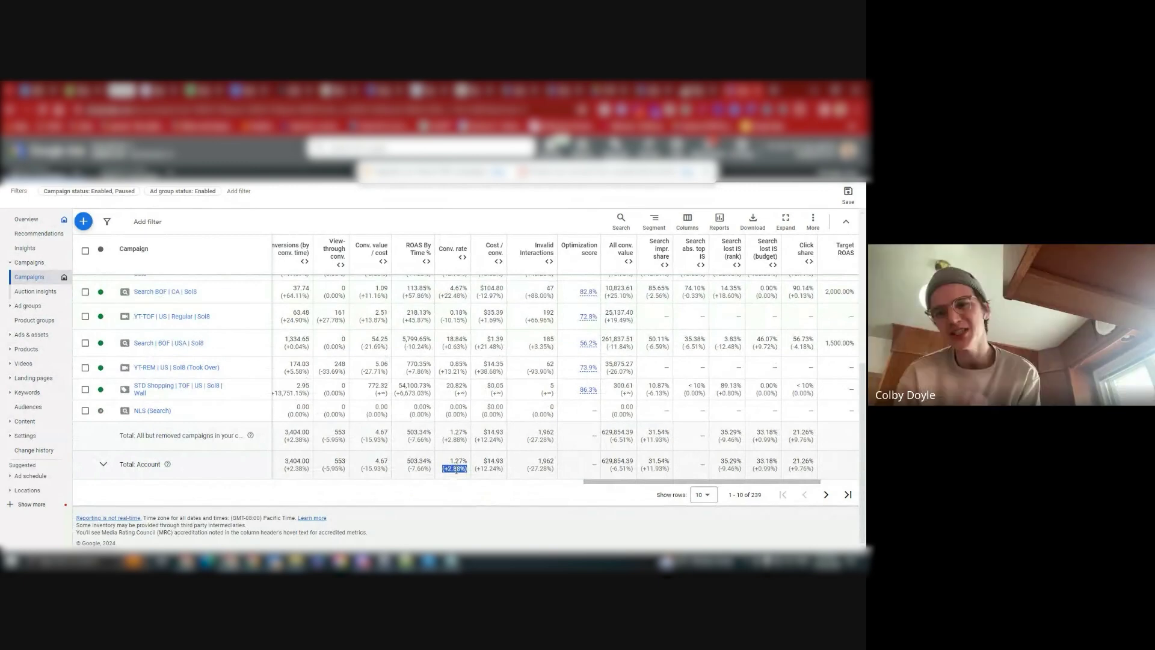
{"action": "scroll", "coordinate": [456, 472], "scroll_direction": "up", "scroll_amount": 10}
{"action": "scroll", "coordinate": [456, 476], "scroll_direction": "down", "scroll_amount": 5}
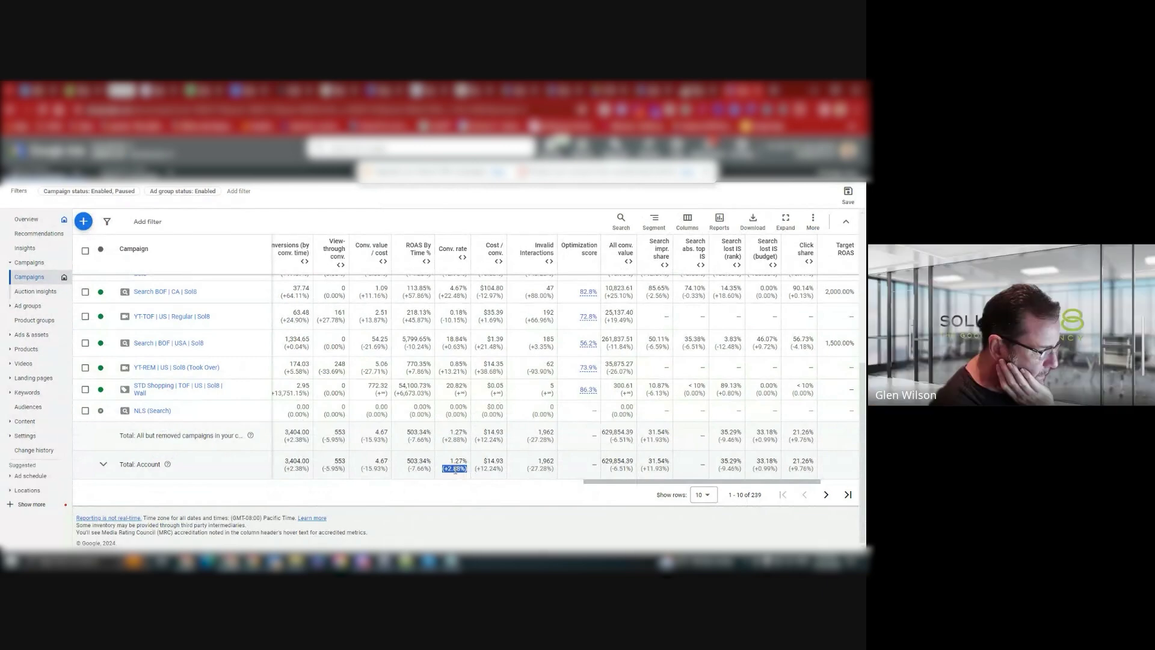
{"action": "scroll", "coordinate": [456, 472], "scroll_direction": "up", "scroll_amount": 1}
{"action": "scroll", "coordinate": [455, 471], "scroll_direction": "up", "scroll_amount": 5}
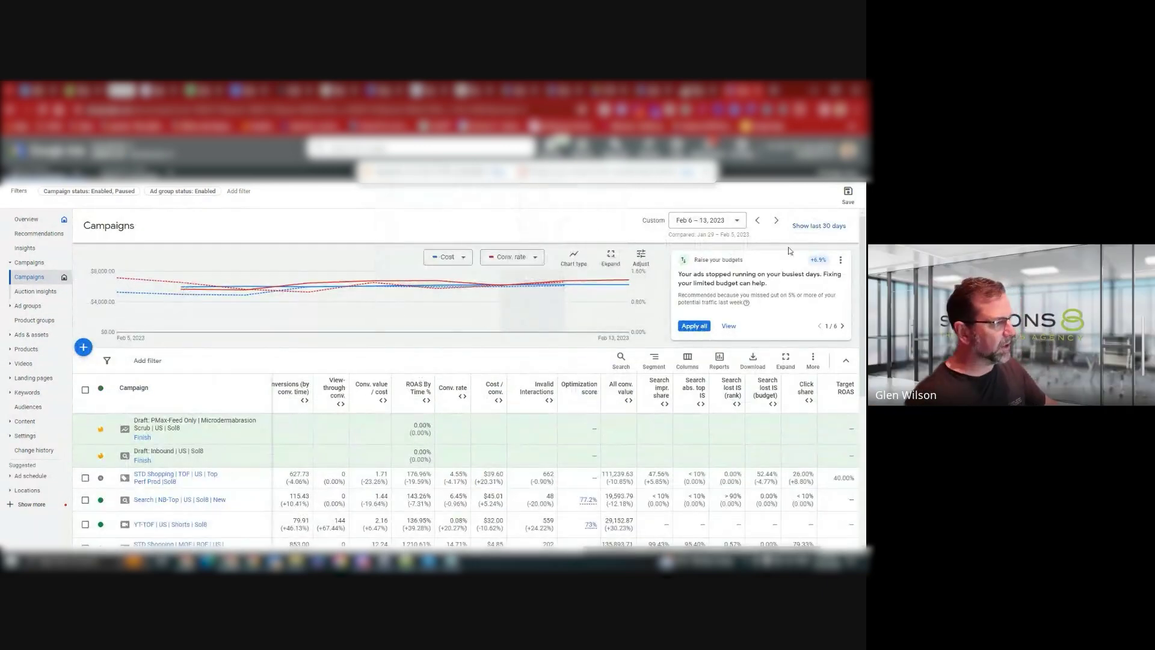
{"action": "left_click", "coordinate": [736, 221]}
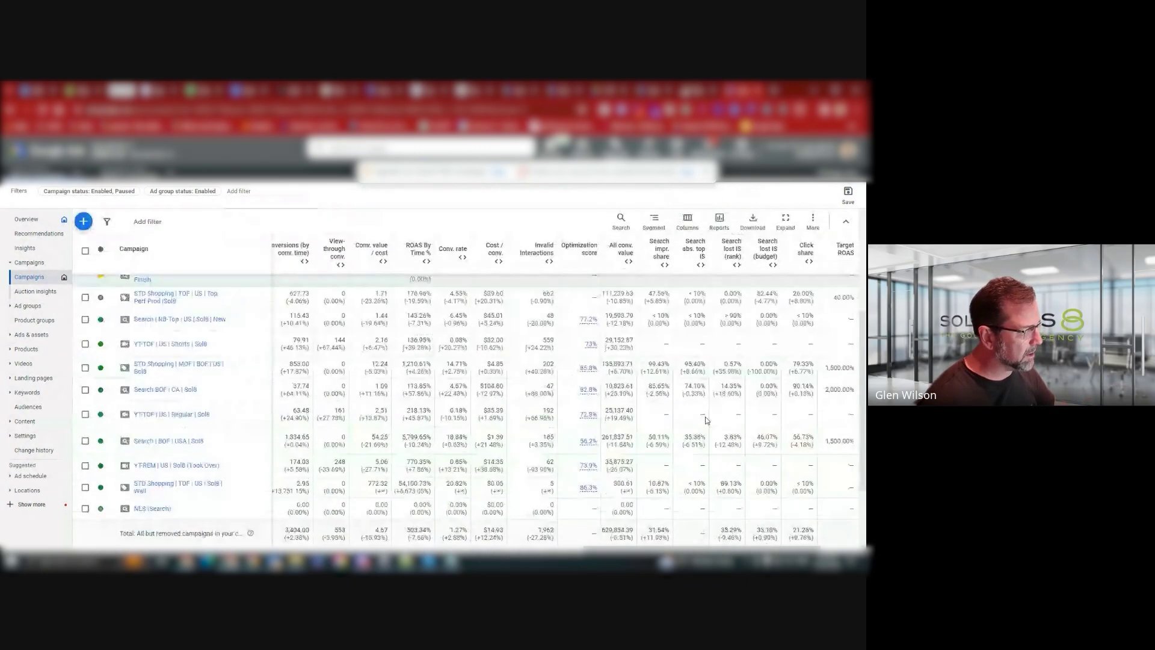
{"action": "scroll", "coordinate": [707, 420], "scroll_direction": "down", "scroll_amount": 2}
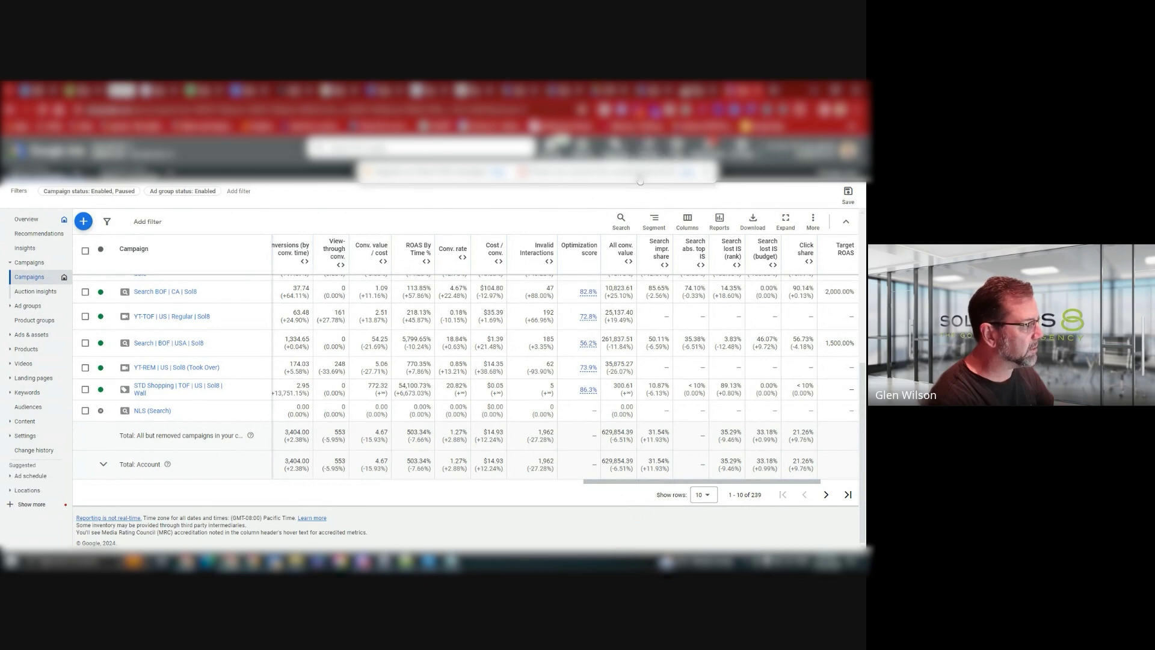
Capture the campaign table, box Conv. rate and the YT-REM and Search BOF | CA rows in red.
{"action": "key", "text": "Print"}
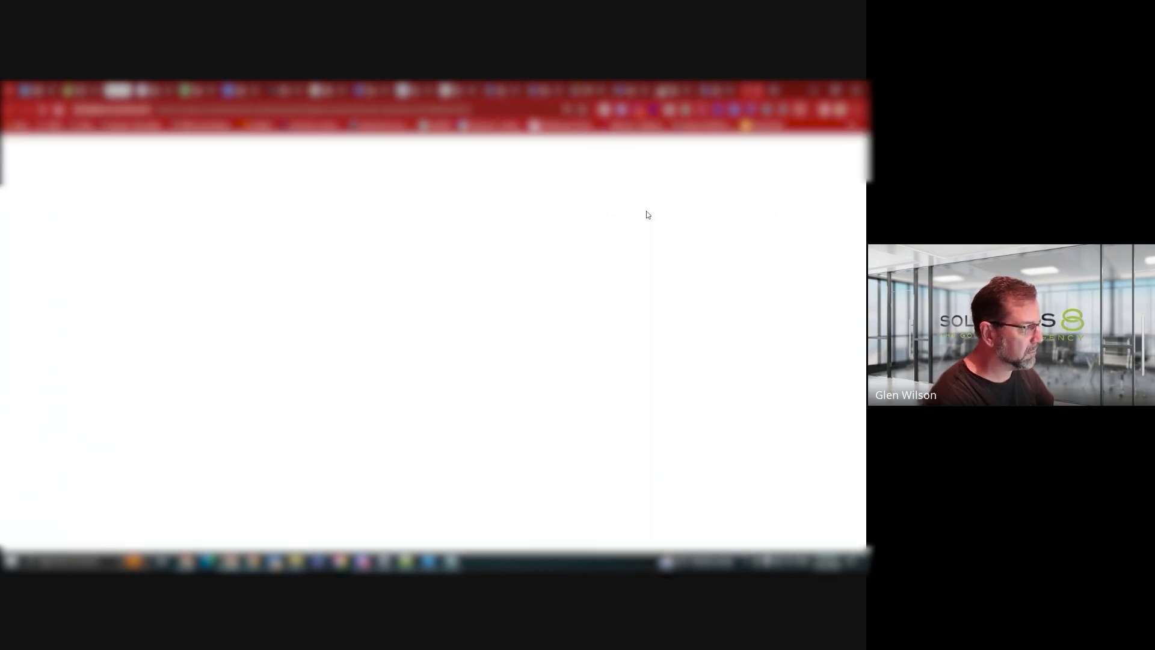
{"action": "left_click_drag", "start_coordinate": [825, 190], "coordinate": [65, 510]}
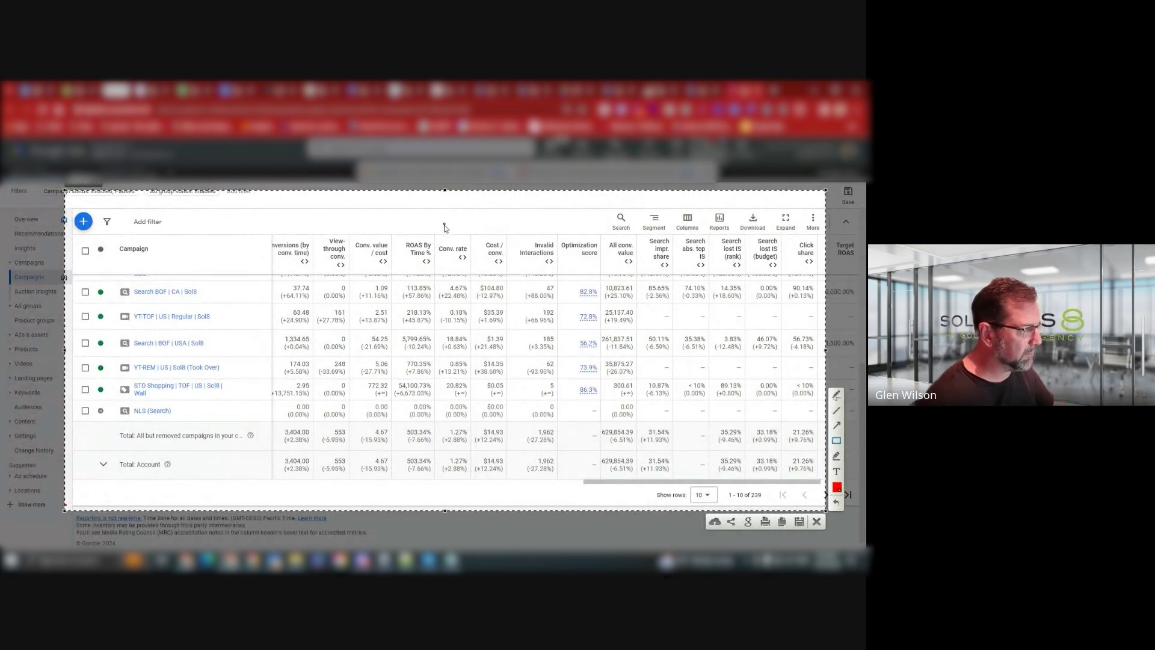
{"action": "left_click_drag", "start_coordinate": [430, 232], "coordinate": [473, 489]}
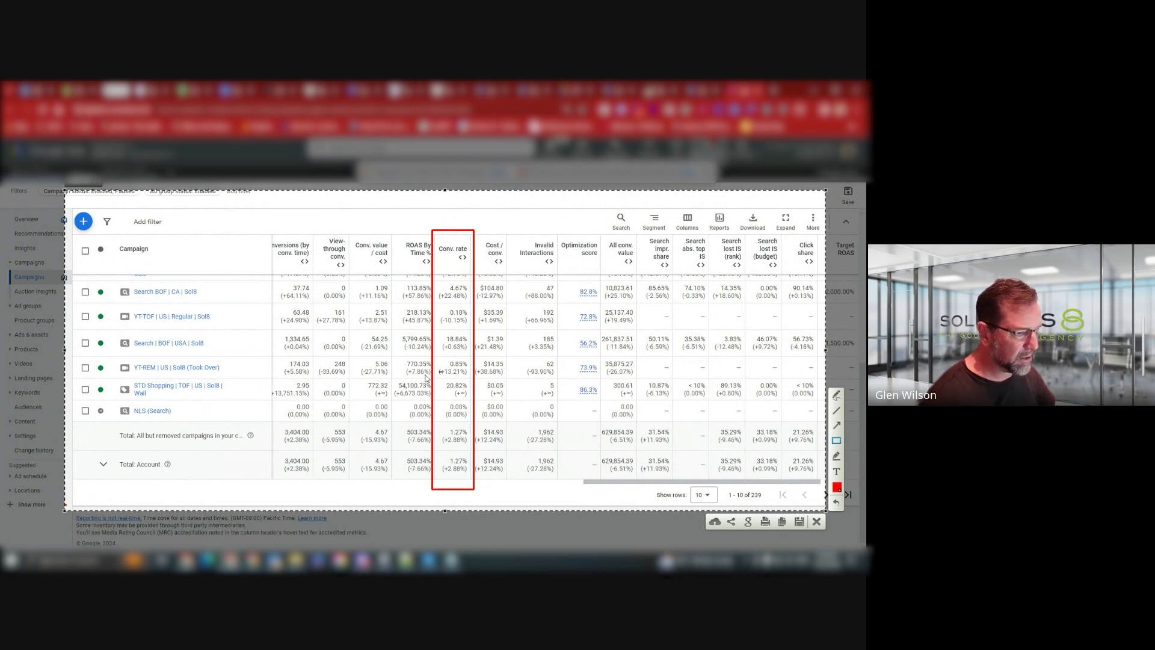
{"action": "mouse_move", "coordinate": [114, 353]}
{"action": "left_mouse_down"}
{"action": "mouse_move", "coordinate": [144, 382]}
{"action": "mouse_move", "coordinate": [479, 389]}
{"action": "left_mouse_up"}
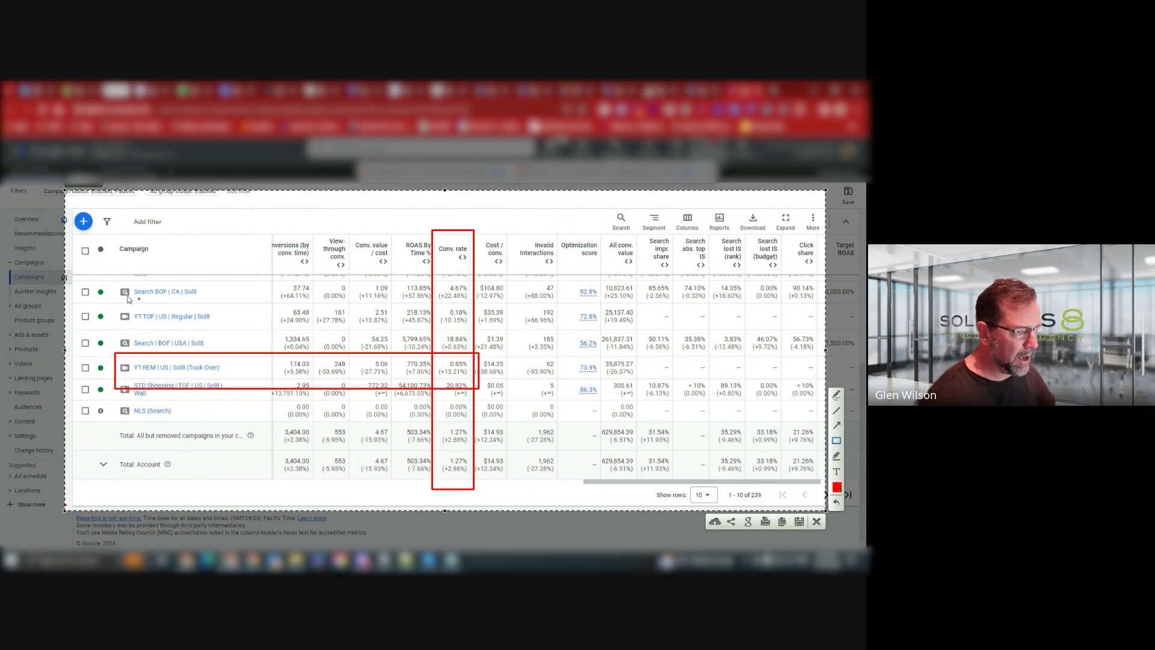
{"action": "mouse_move", "coordinate": [107, 278]}
{"action": "left_mouse_down"}
{"action": "mouse_move", "coordinate": [129, 304]}
{"action": "mouse_move", "coordinate": [480, 305]}
{"action": "left_mouse_up"}
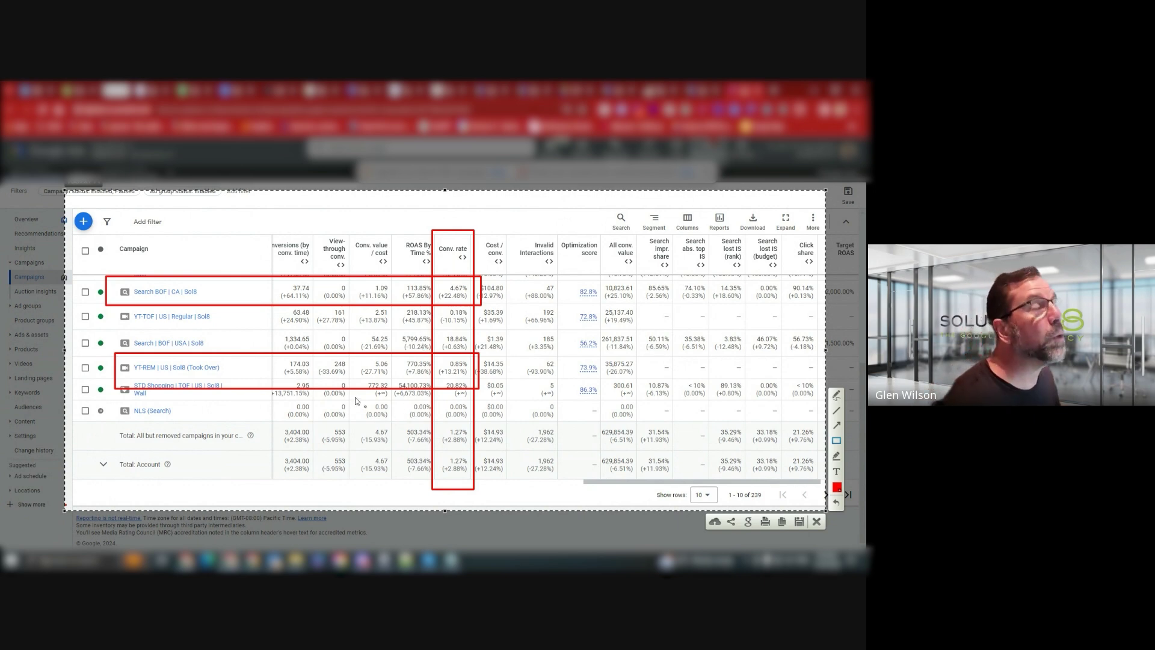
{"action": "left_click", "coordinate": [816, 523]}
{"action": "scroll", "coordinate": [482, 427], "scroll_direction": "up", "scroll_amount": 3}
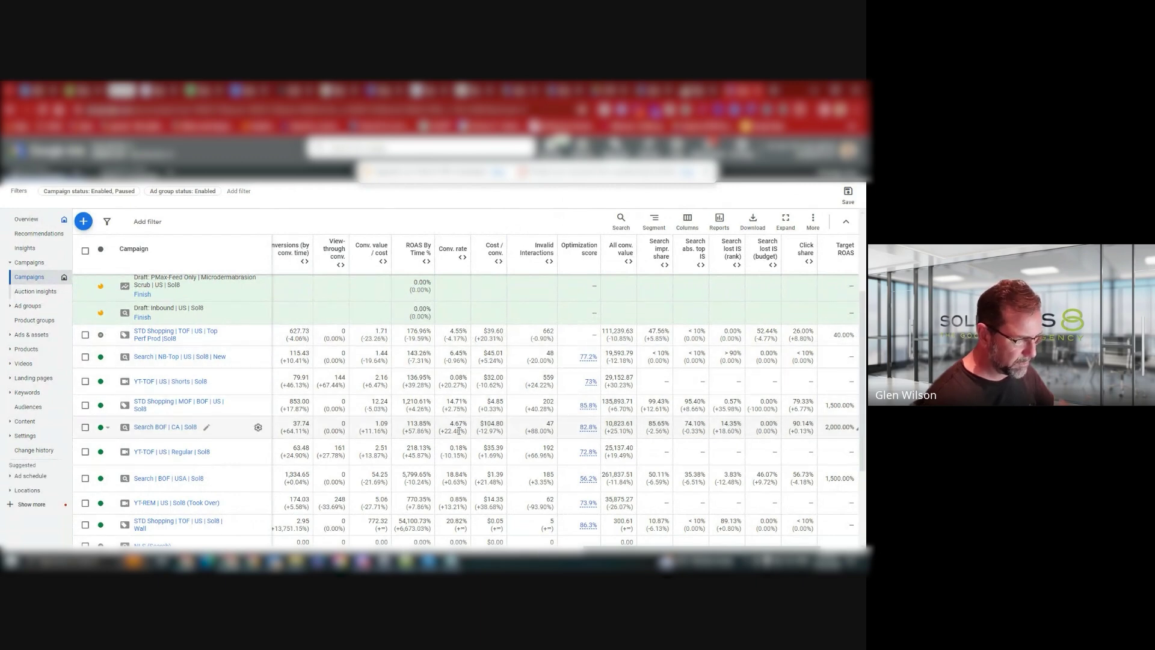
{"action": "scroll", "coordinate": [459, 431], "scroll_direction": "down", "scroll_amount": 1}
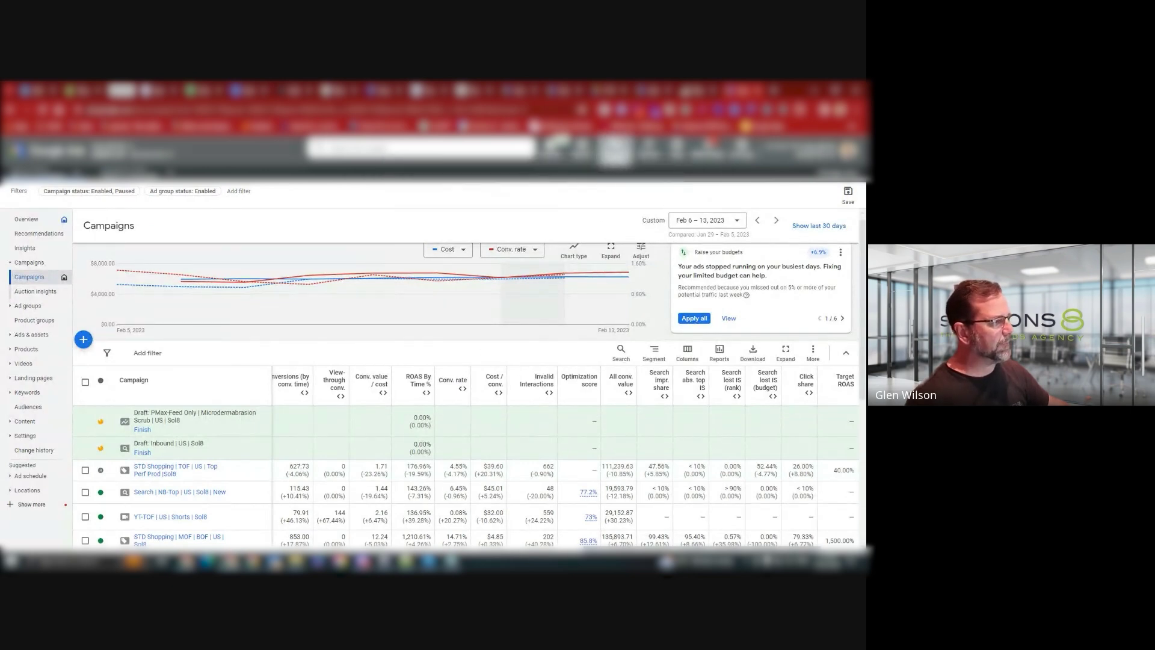
{"action": "left_click", "coordinate": [615, 151]}
Go to Bid strategies' Advanced controls and start a new seasonality adjustment.
{"action": "left_click", "coordinate": [351, 228]}
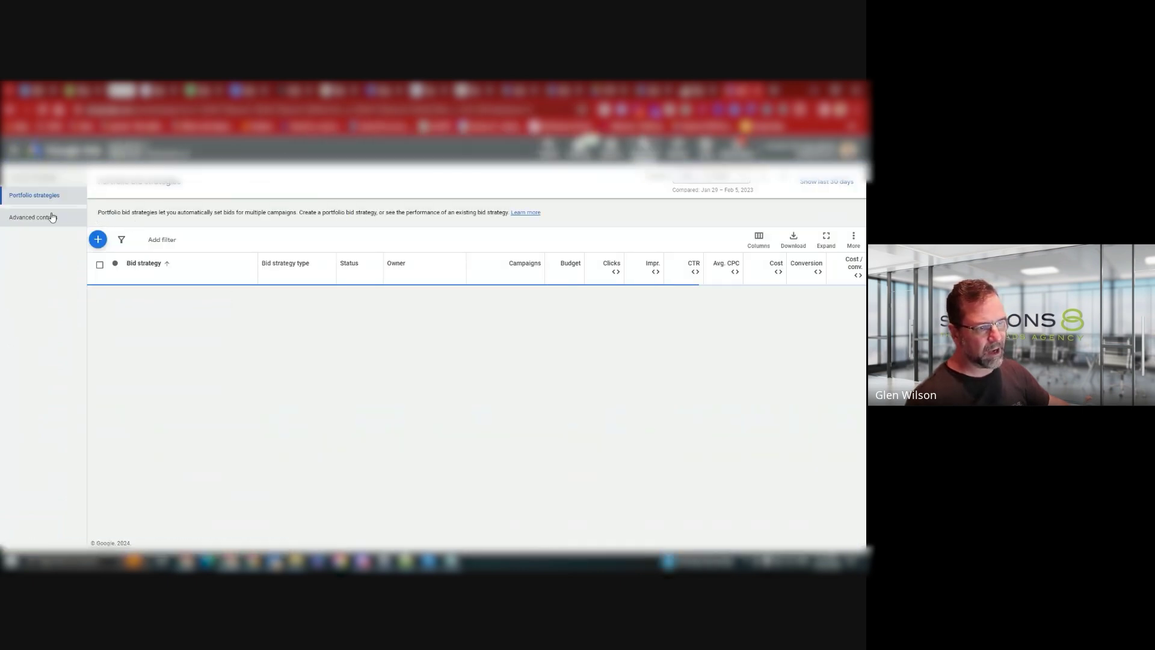
{"action": "left_click", "coordinate": [38, 223]}
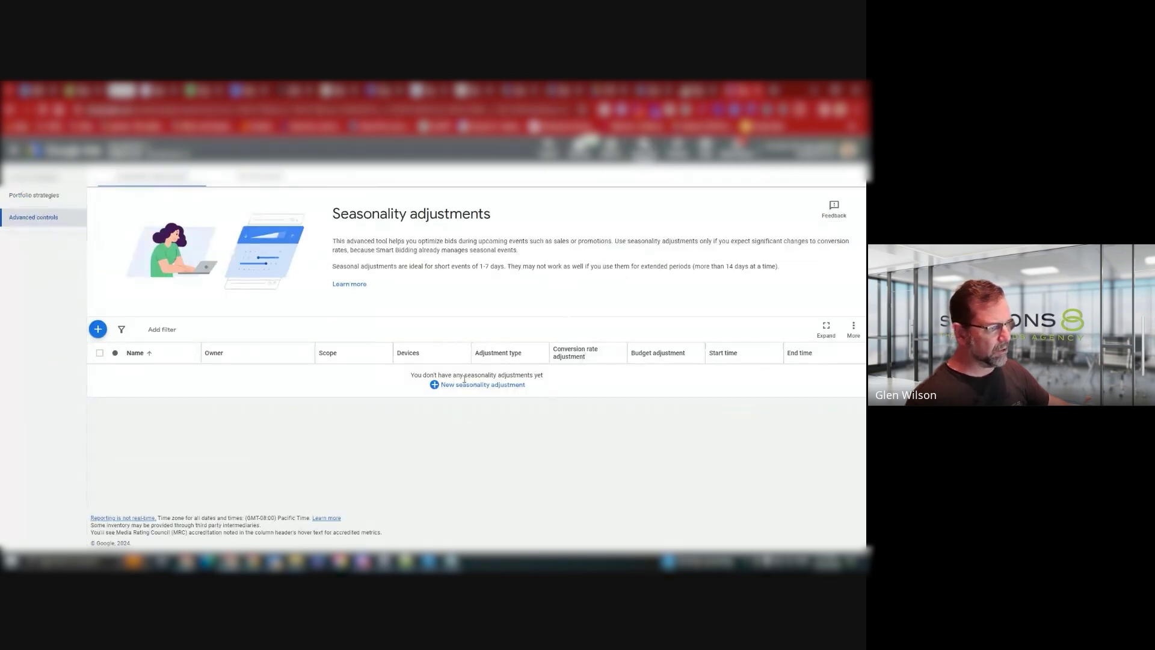
{"action": "left_click", "coordinate": [464, 388]}
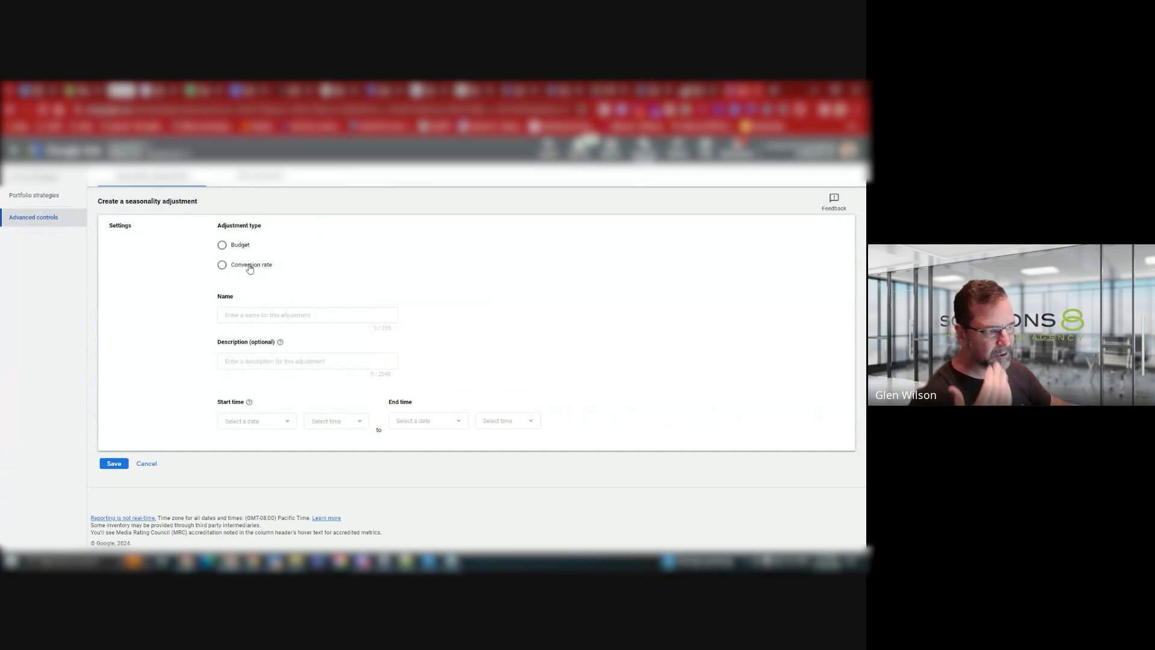
Make it a Conversion rate adjustment named 'Valentines 2023', leaving the start date empty.
{"action": "left_click", "coordinate": [222, 263]}
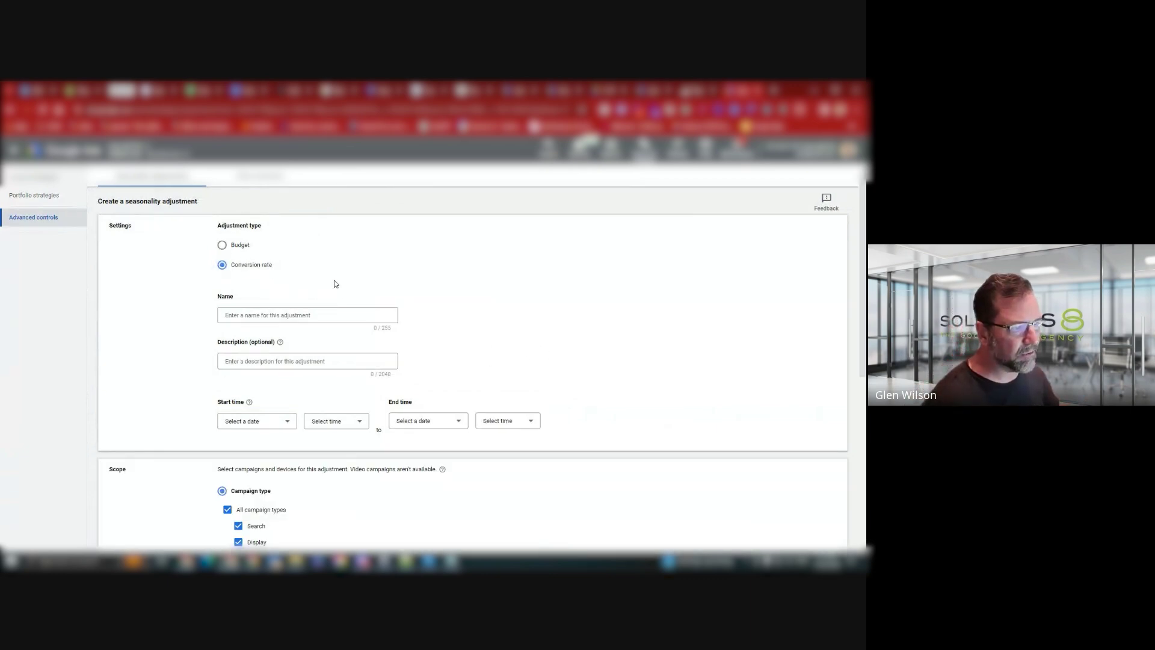
{"action": "left_click", "coordinate": [307, 315]}
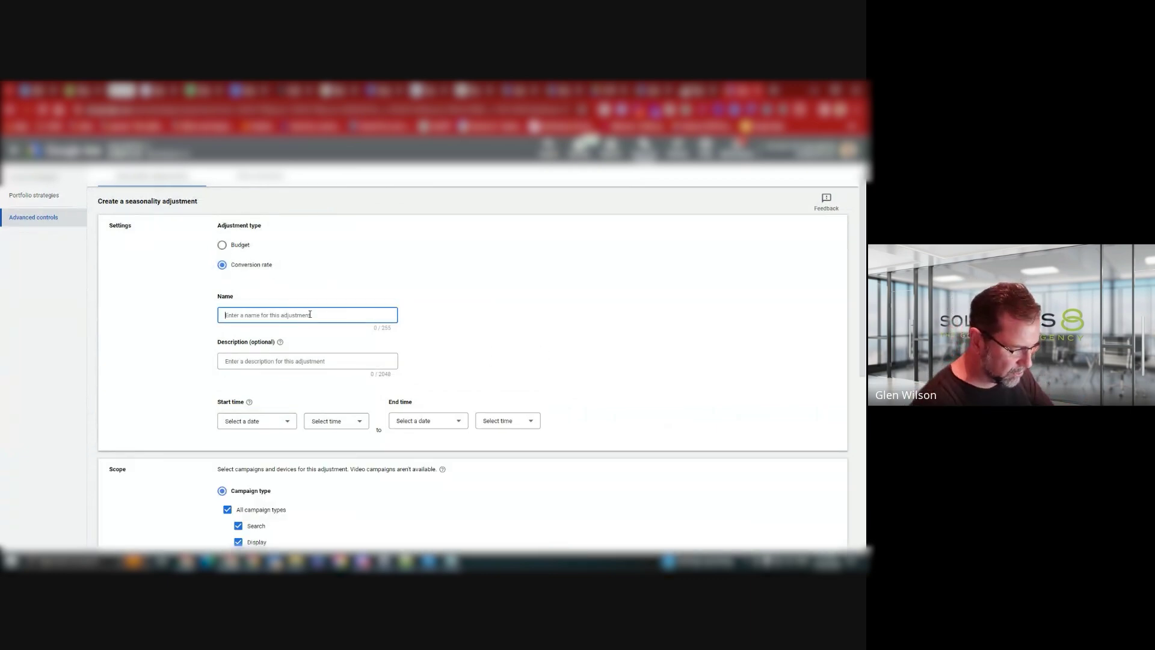
{"action": "type", "text": "Valentine"}
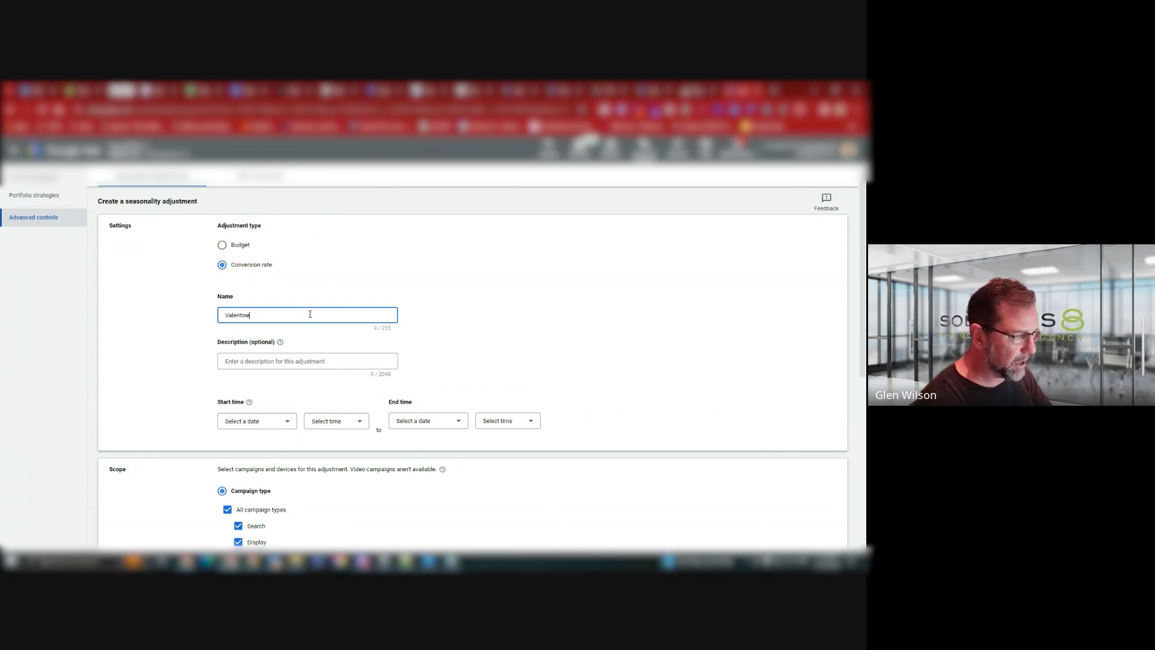
{"action": "type", "text": "s 2023"}
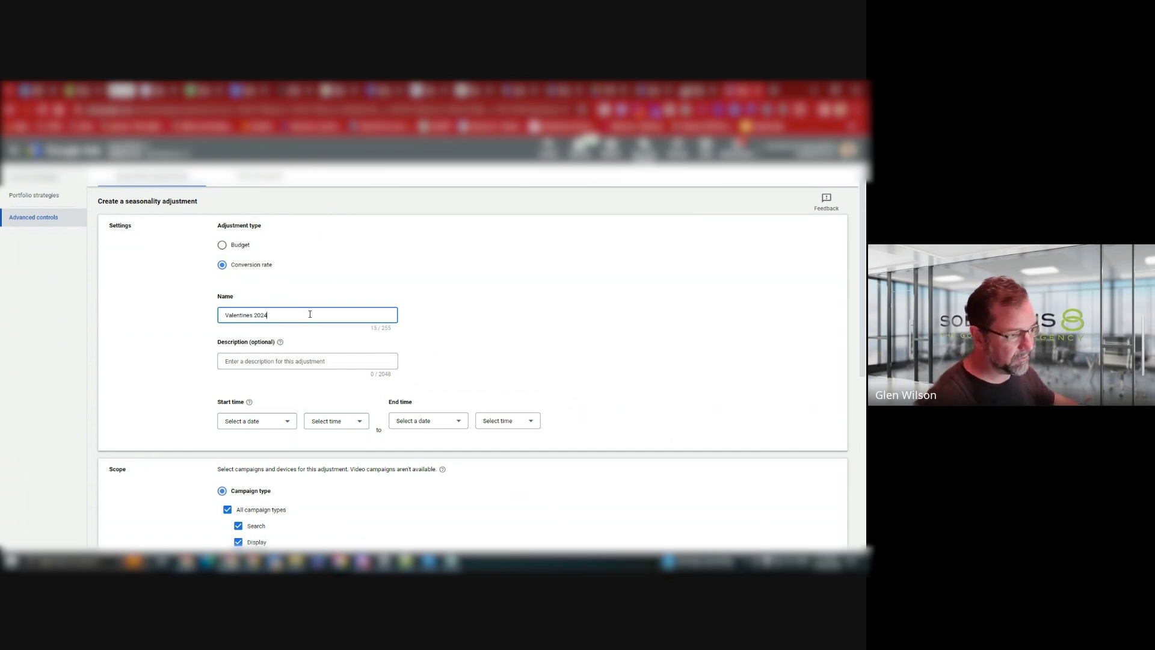
{"action": "scroll", "coordinate": [297, 300], "scroll_direction": "down", "scroll_amount": 2}
{"action": "left_click", "coordinate": [272, 287]}
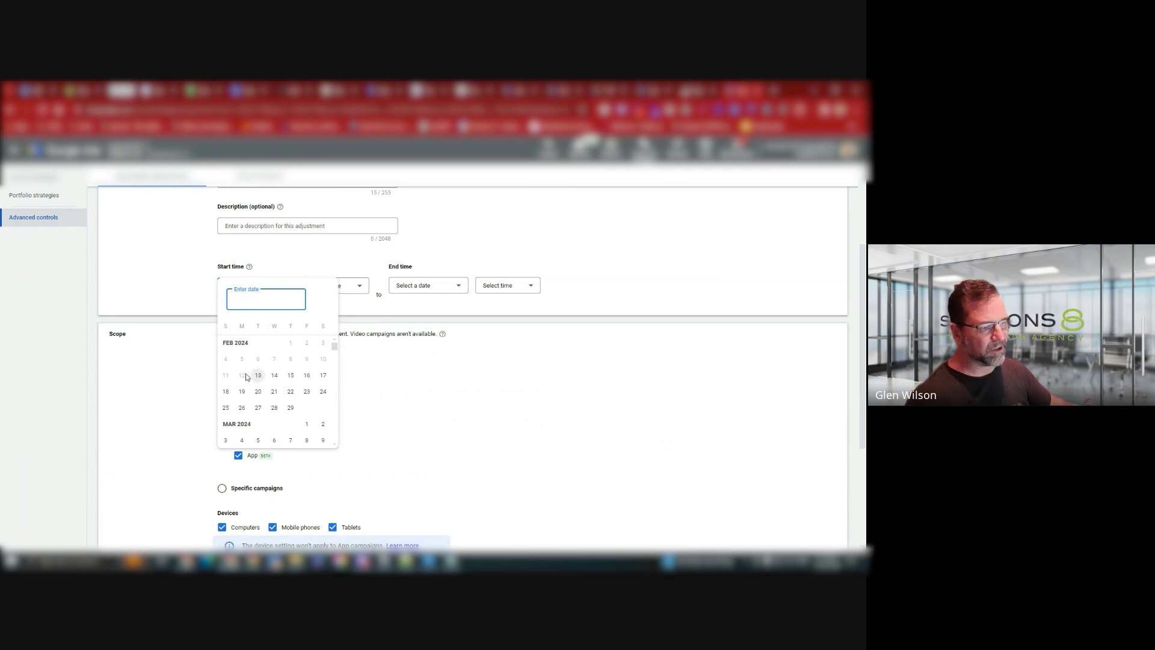
{"action": "left_click", "coordinate": [472, 403]}
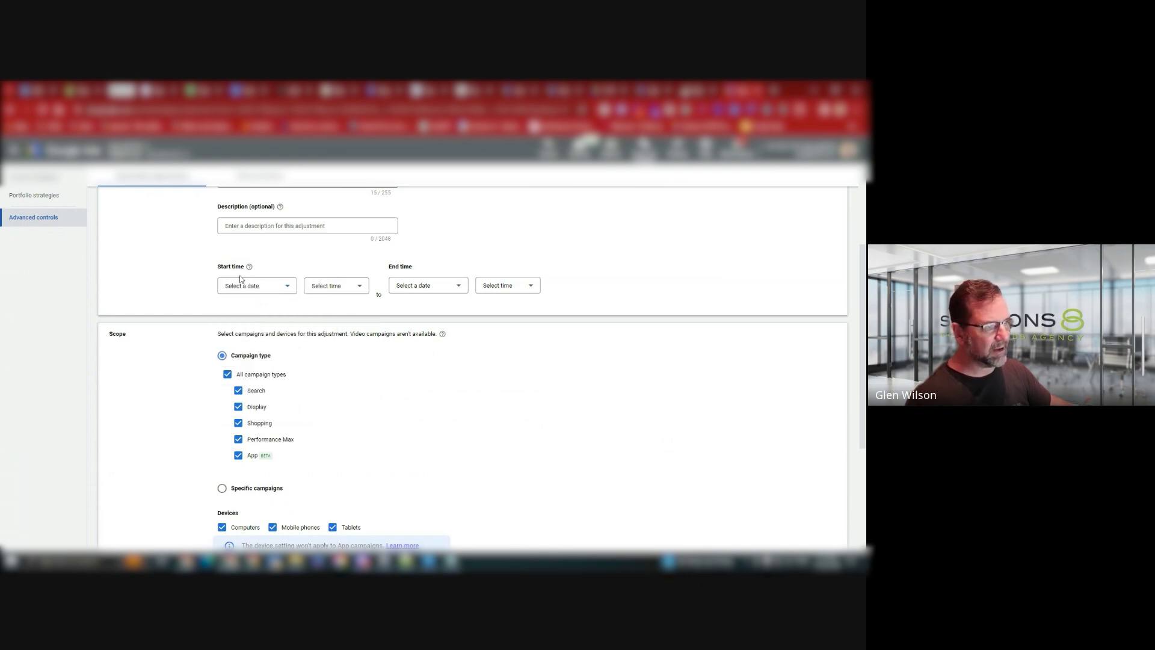
Keep all campaign types, set a 30% conversion rate increase, then open a new tab.
{"action": "scroll", "coordinate": [647, 397], "scroll_direction": "down", "scroll_amount": 2}
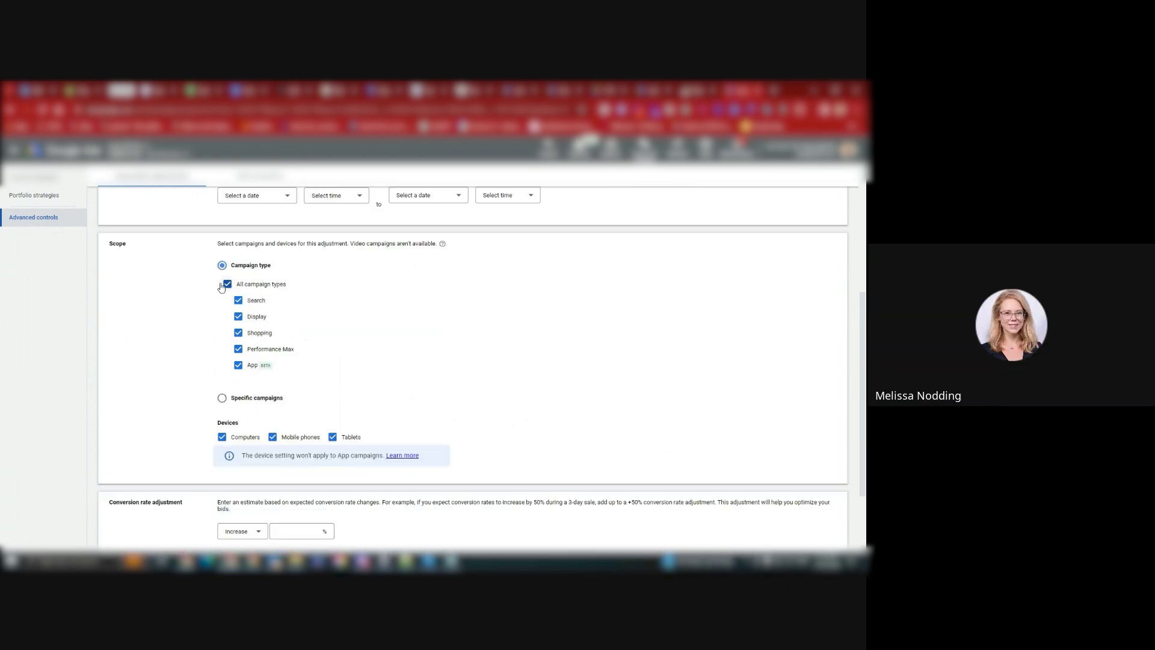
{"action": "left_click", "coordinate": [239, 318]}
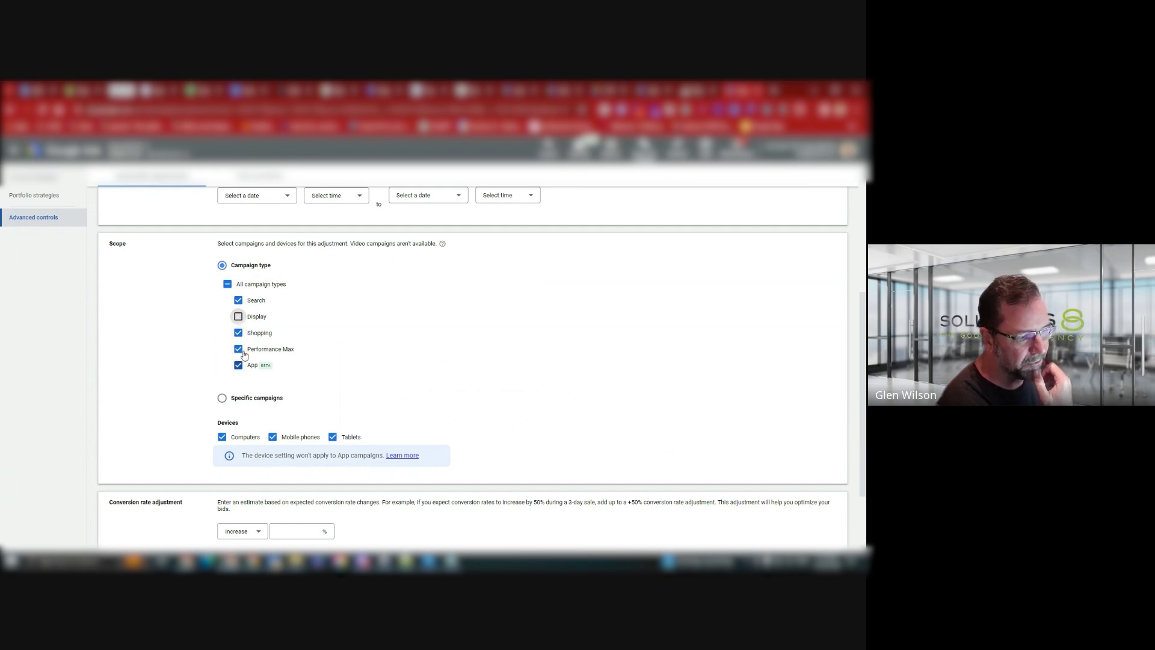
{"action": "left_click", "coordinate": [238, 317]}
{"action": "scroll", "coordinate": [451, 343], "scroll_direction": "down", "scroll_amount": 2}
{"action": "left_click", "coordinate": [254, 452]}
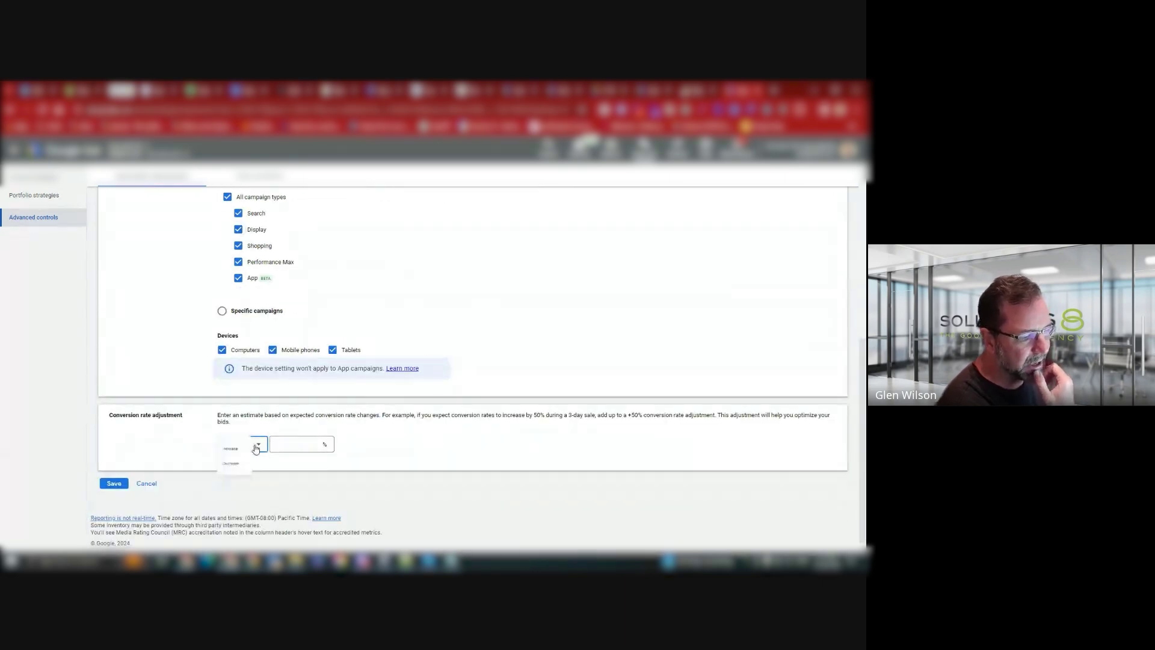
{"action": "left_click", "coordinate": [338, 452]}
{"action": "left_click", "coordinate": [319, 443]}
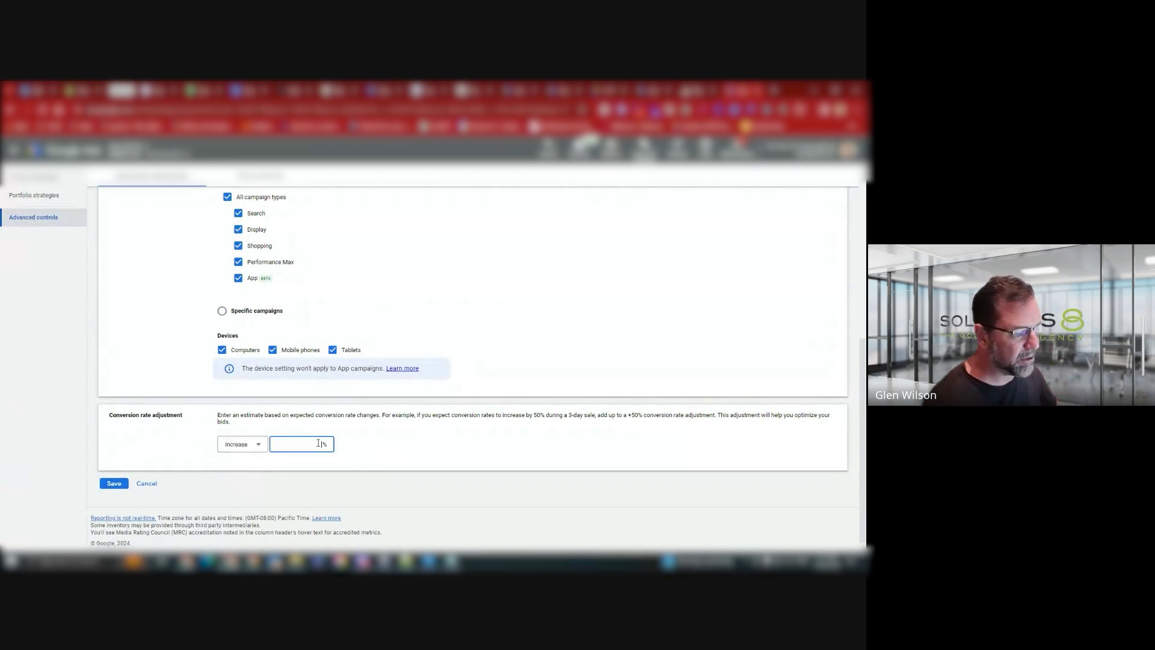
{"action": "type", "text": "30"}
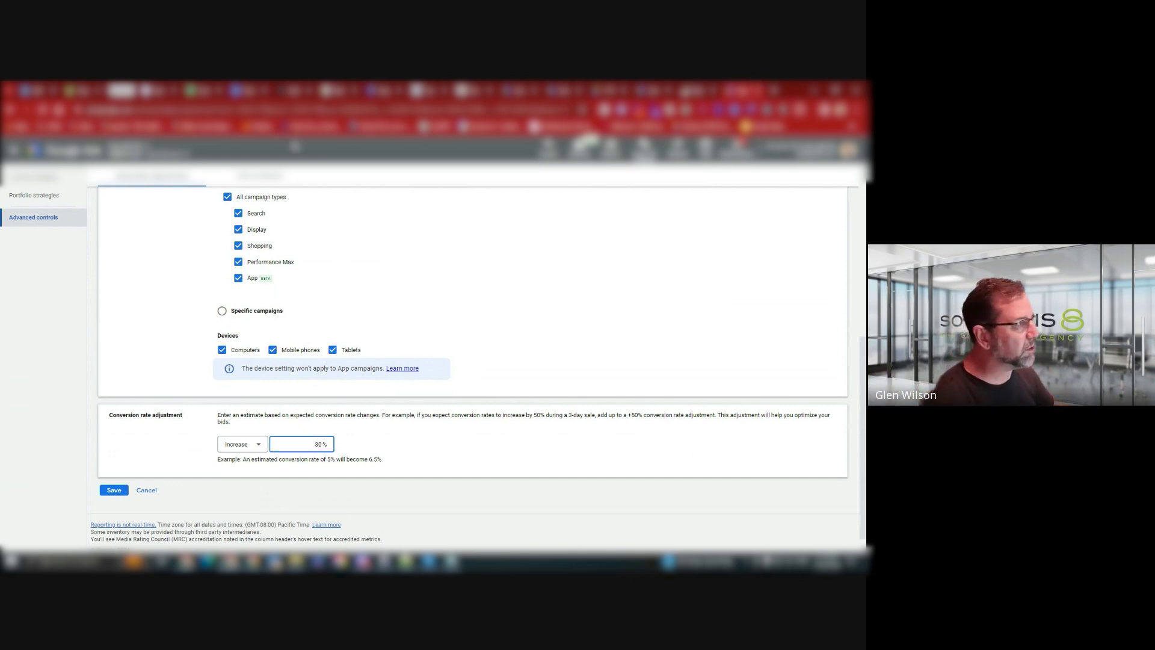
{"action": "left_click", "coordinate": [178, 109]}
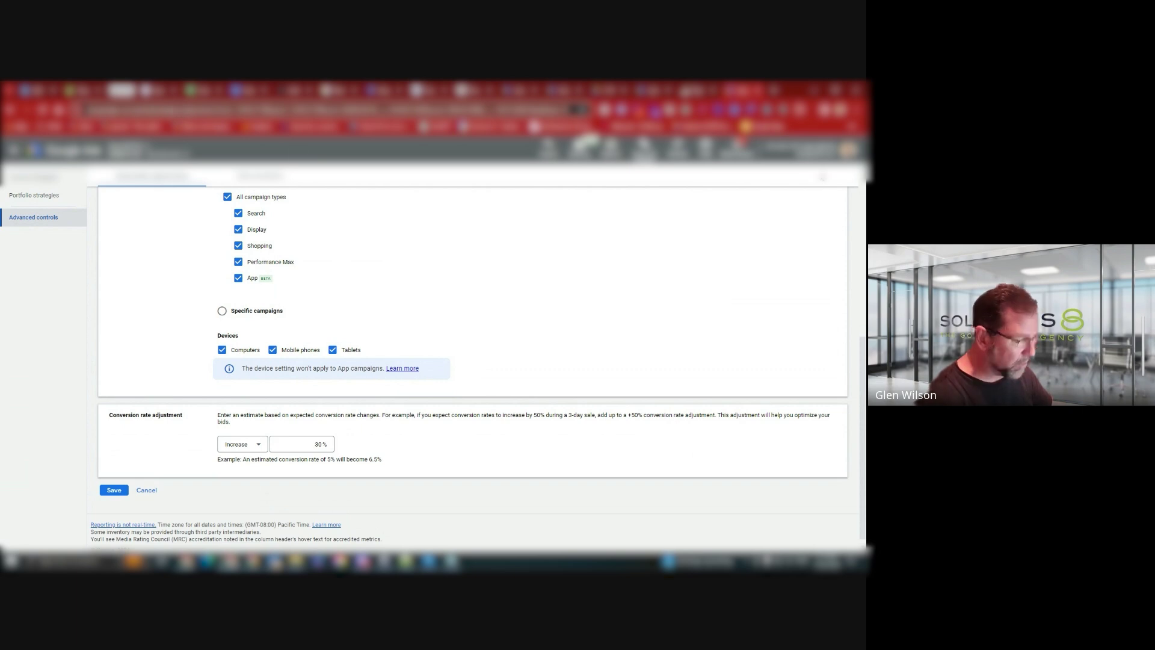
{"action": "key", "text": "ctrl+t"}
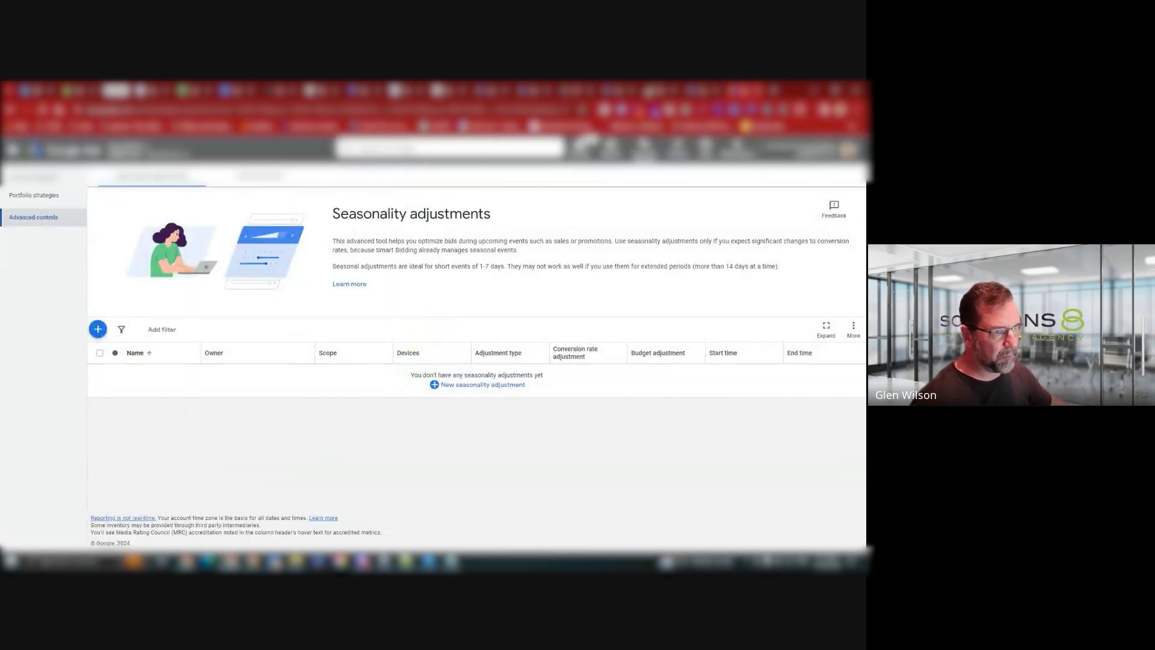
Return via Overview to the Campaigns table for Feb 6 – 13, 2023.
{"action": "left_click", "coordinate": [11, 150]}
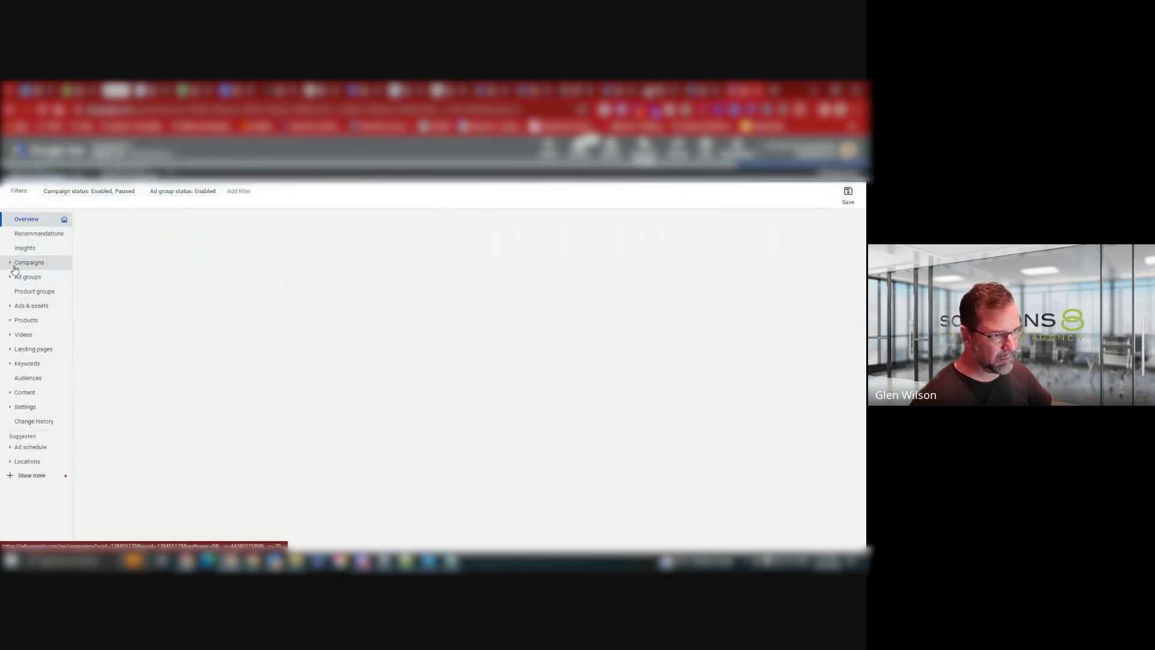
{"action": "left_click", "coordinate": [15, 263]}
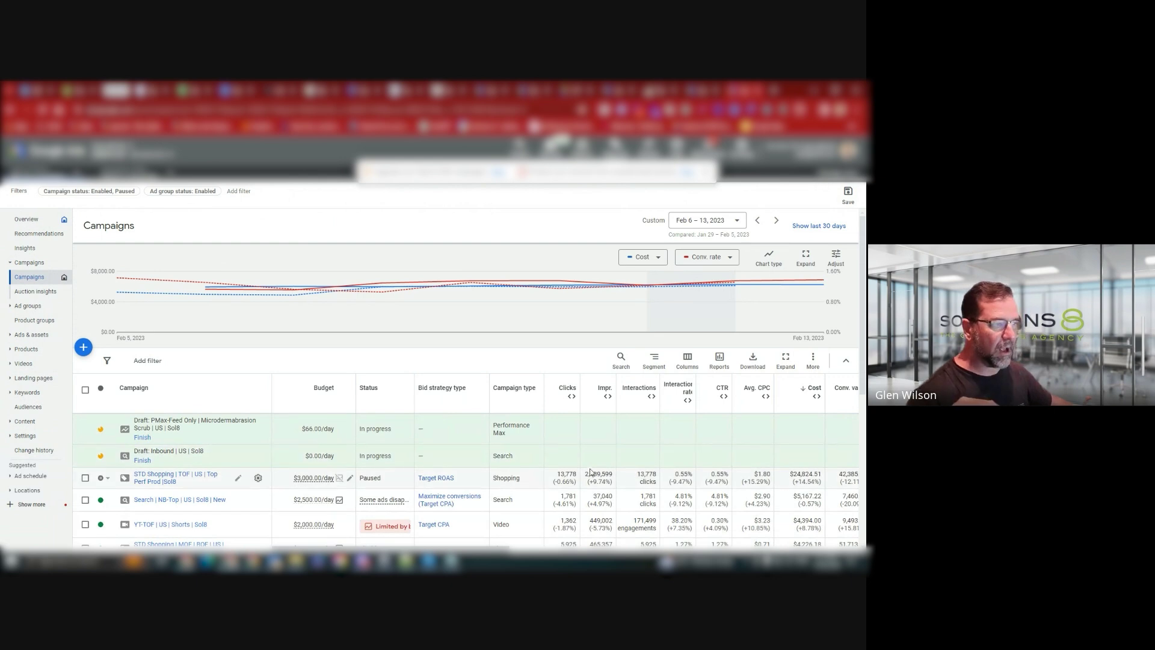
Set a custom Feb 15 – 18, 2023 range compared with the previous period.
{"action": "left_click", "coordinate": [744, 222]}
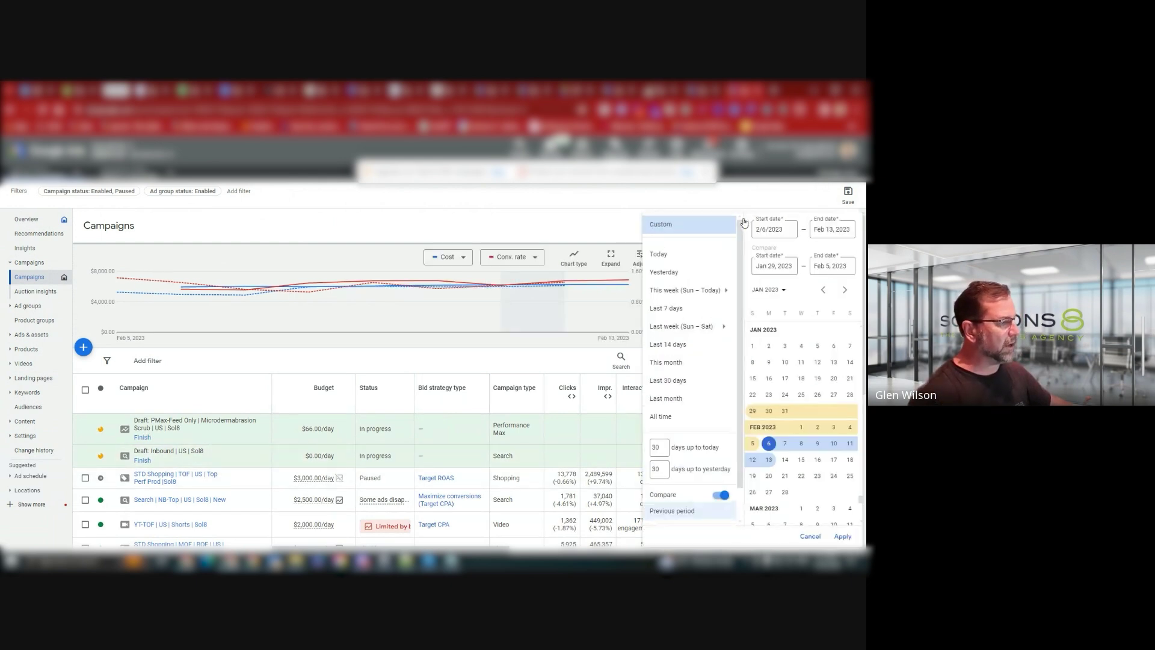
{"action": "scroll", "coordinate": [849, 461], "scroll_direction": "down", "scroll_amount": 2}
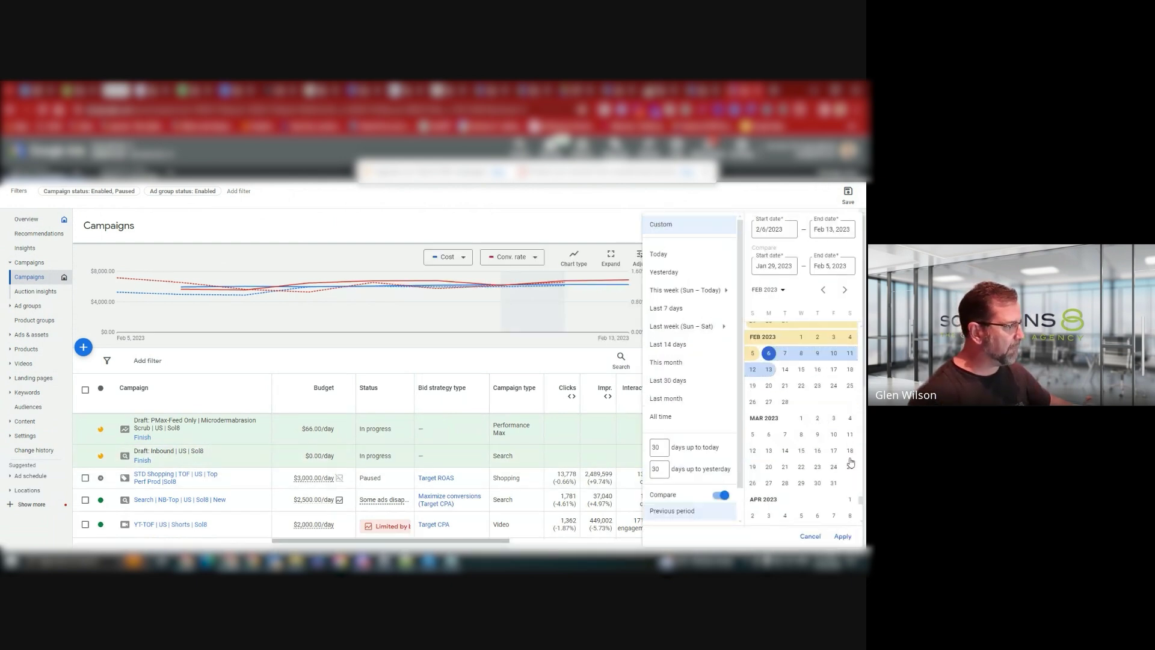
{"action": "left_click", "coordinate": [802, 370]}
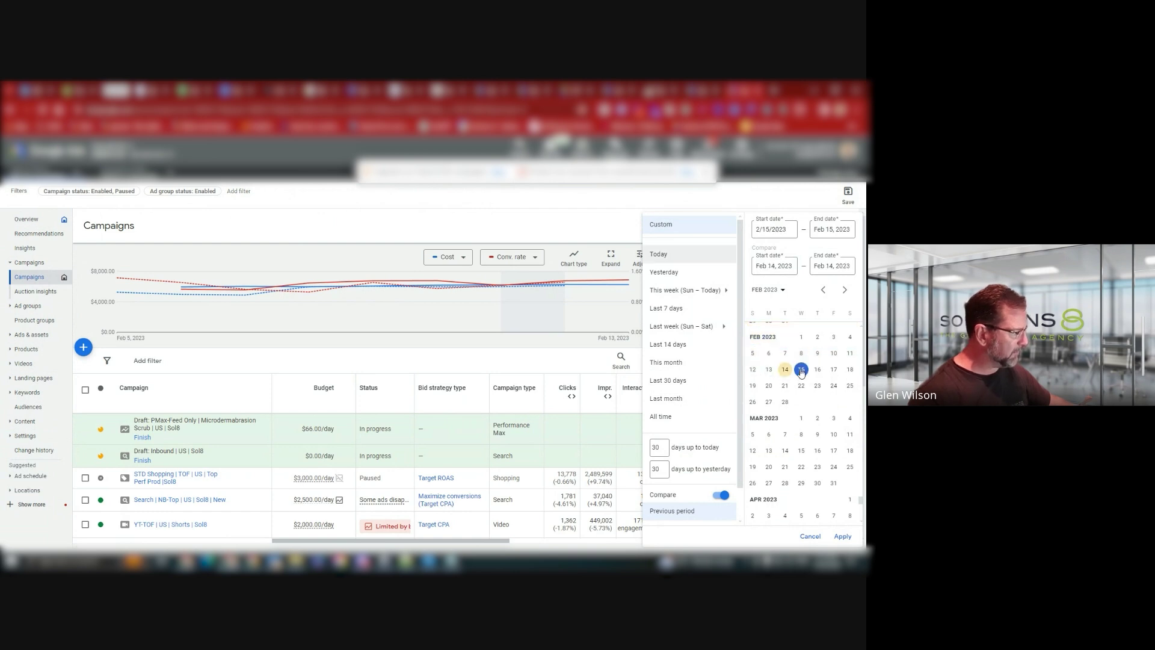
{"action": "left_click", "coordinate": [851, 370]}
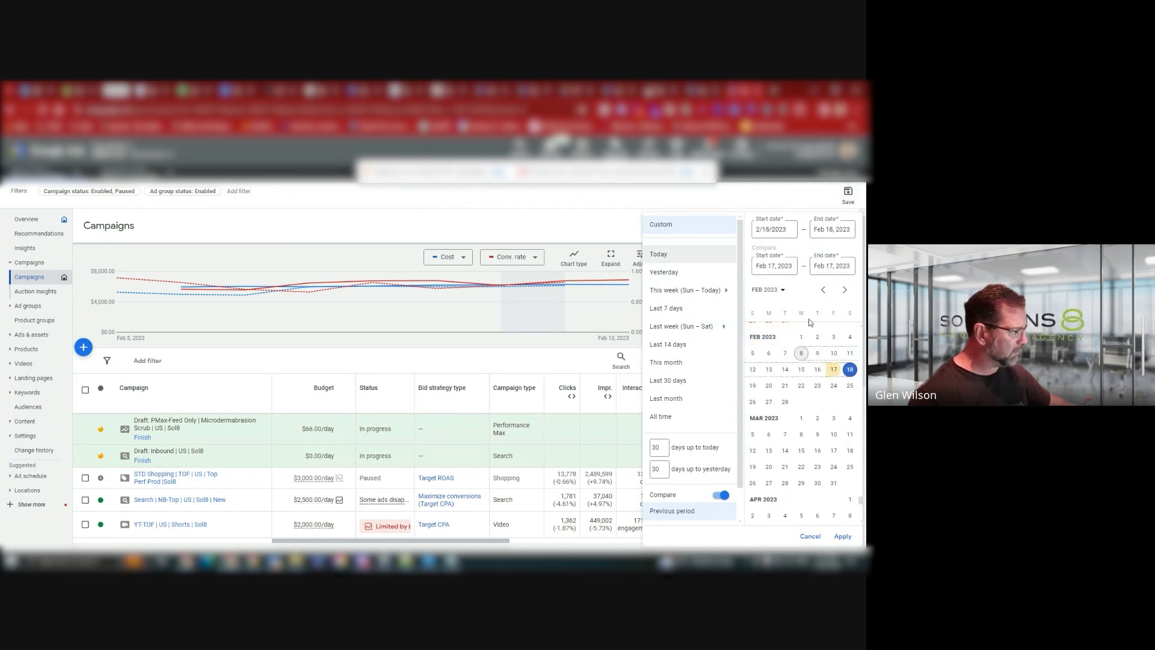
{"action": "left_click", "coordinate": [800, 369]}
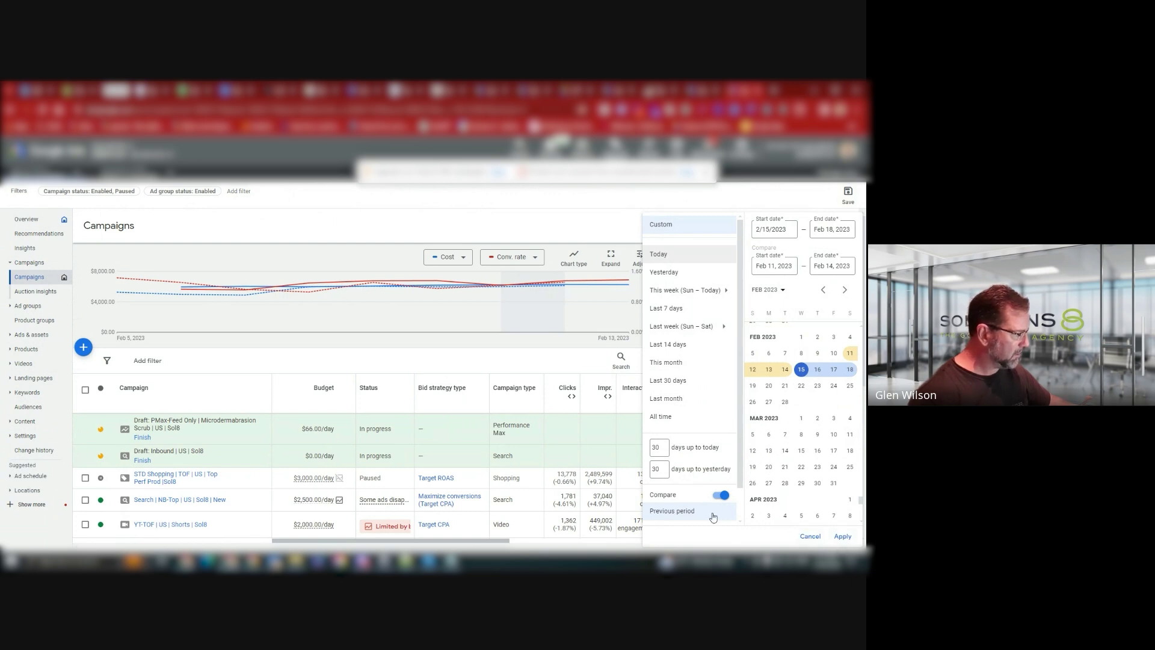
{"action": "scroll", "coordinate": [696, 463], "scroll_direction": "down", "scroll_amount": 1}
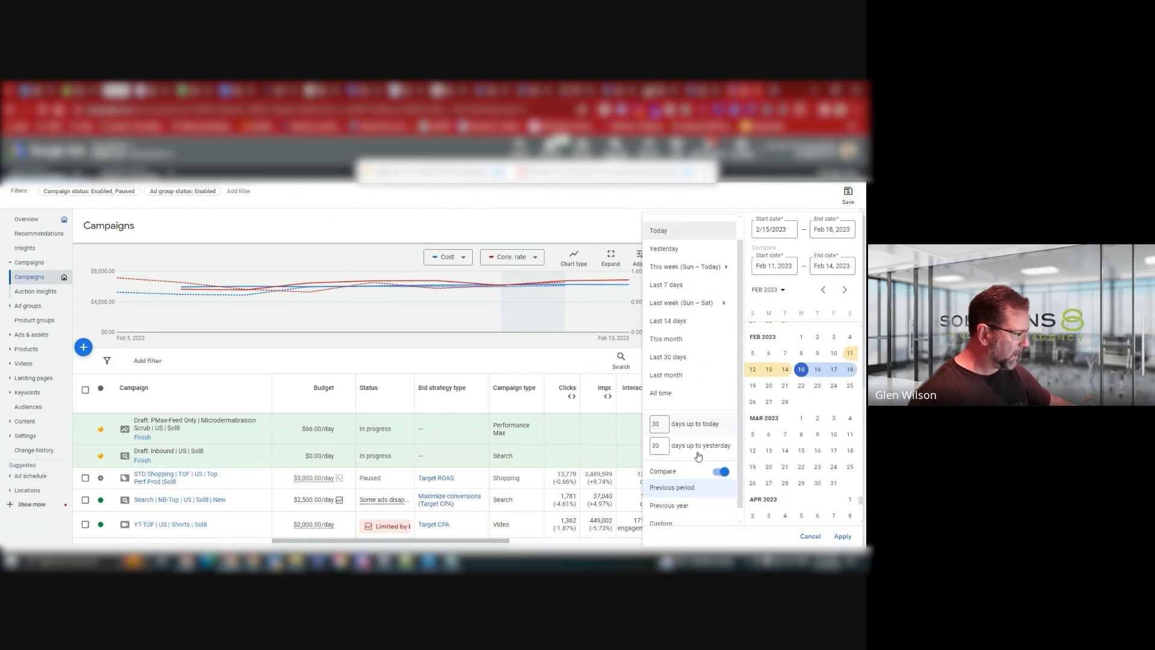
{"action": "left_click", "coordinate": [843, 536]}
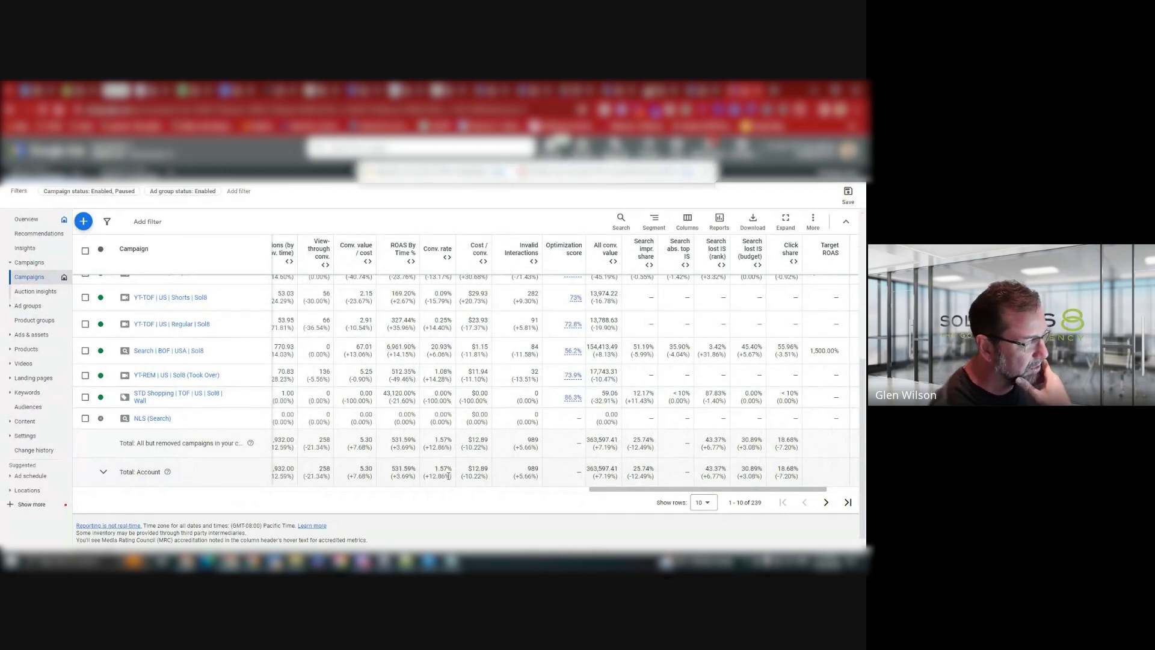
Scroll through the Campaigns table and return to the seasonality adjustment form.
{"action": "scroll", "coordinate": [668, 404], "scroll_direction": "up", "scroll_amount": 5}
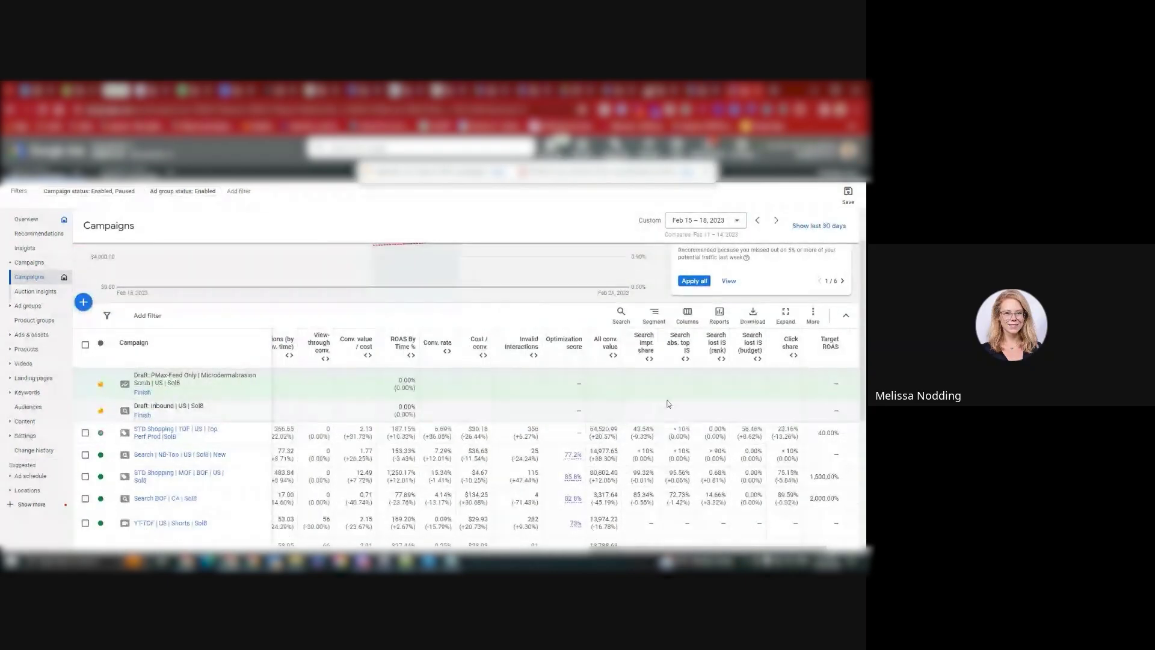
{"action": "scroll", "coordinate": [510, 442], "scroll_direction": "down", "scroll_amount": 3}
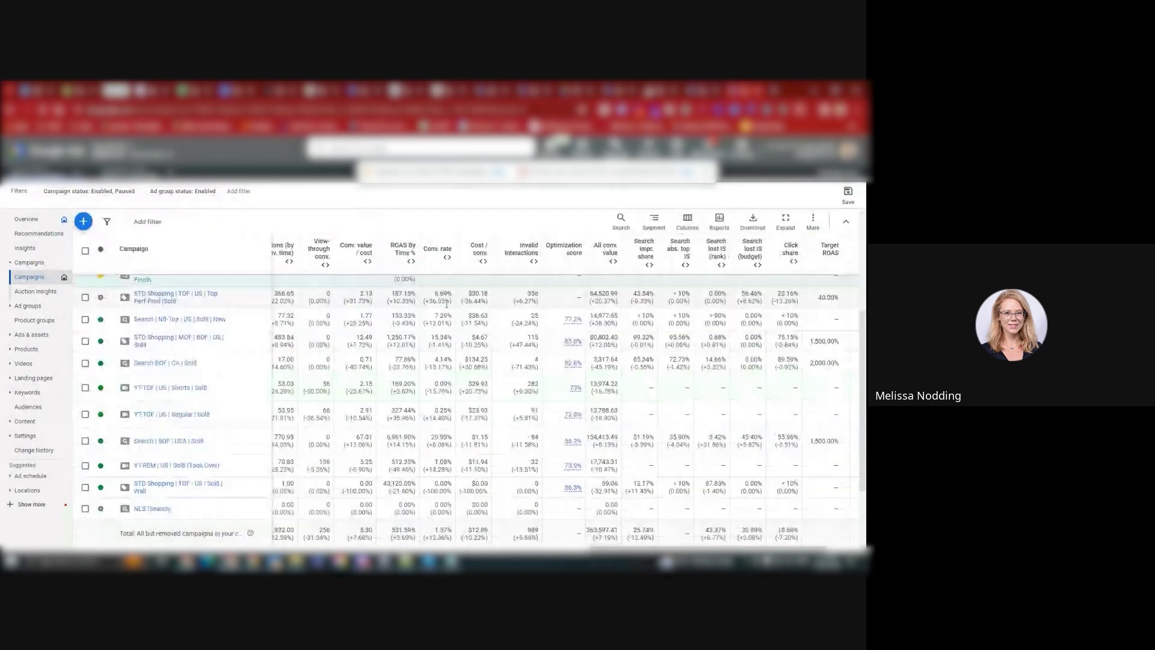
{"action": "scroll", "coordinate": [451, 422], "scroll_direction": "down", "scroll_amount": 2}
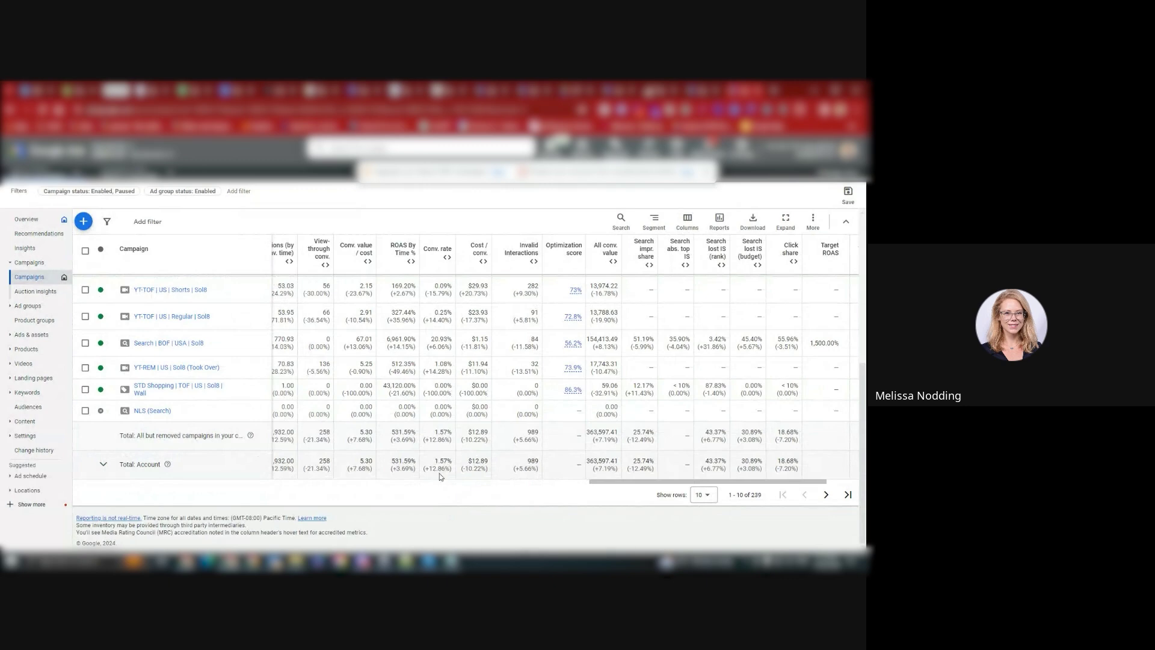
{"action": "scroll", "coordinate": [439, 476], "scroll_direction": "up", "scroll_amount": 5}
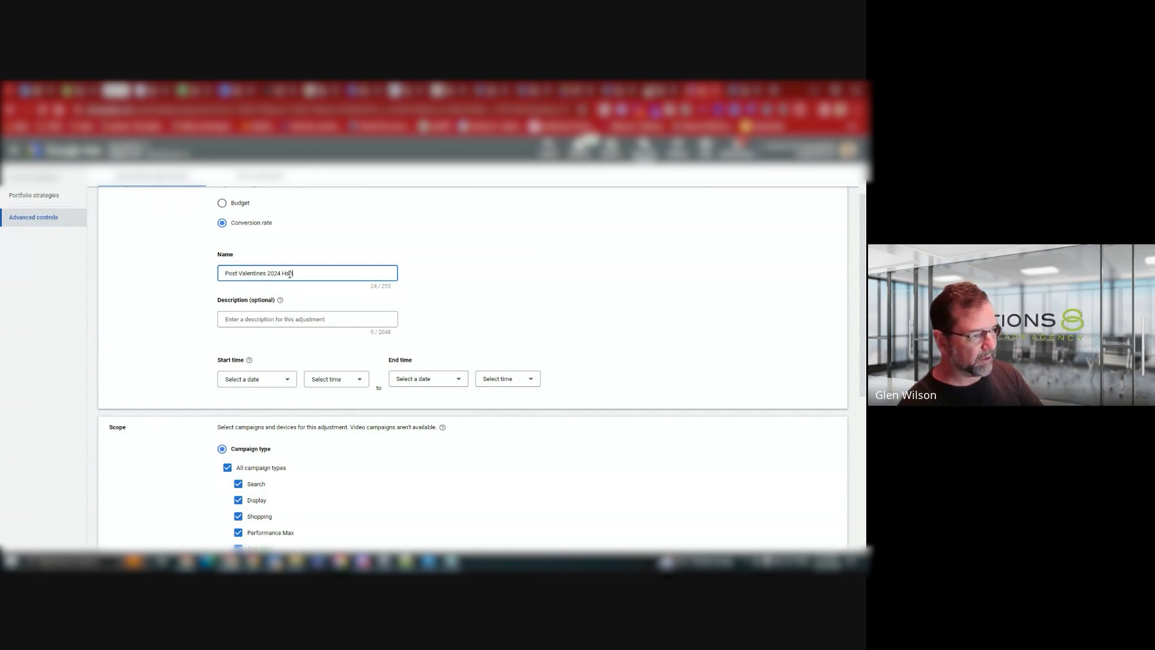
Name the adjustment 'Post Valentines 2024 Hangover' and run it Feb 15 to Feb 17, 2024.
{"action": "type", "text": "Hangover"}
{"action": "scroll", "coordinate": [290, 274], "scroll_direction": "down", "scroll_amount": 2}
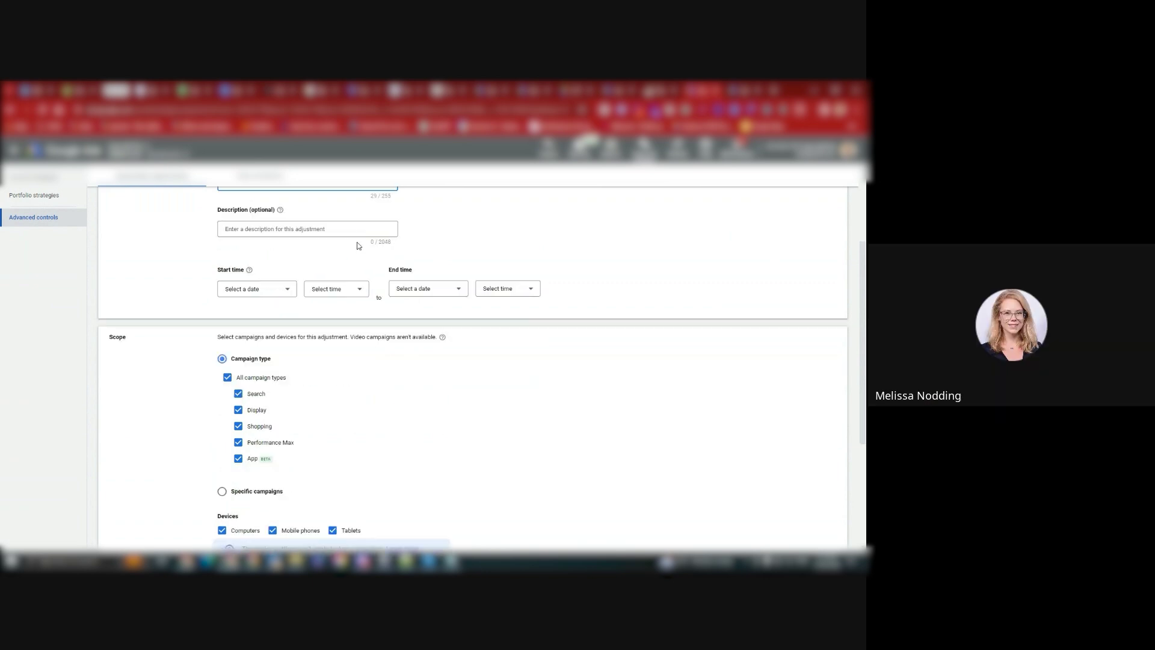
{"action": "left_click", "coordinate": [286, 293]}
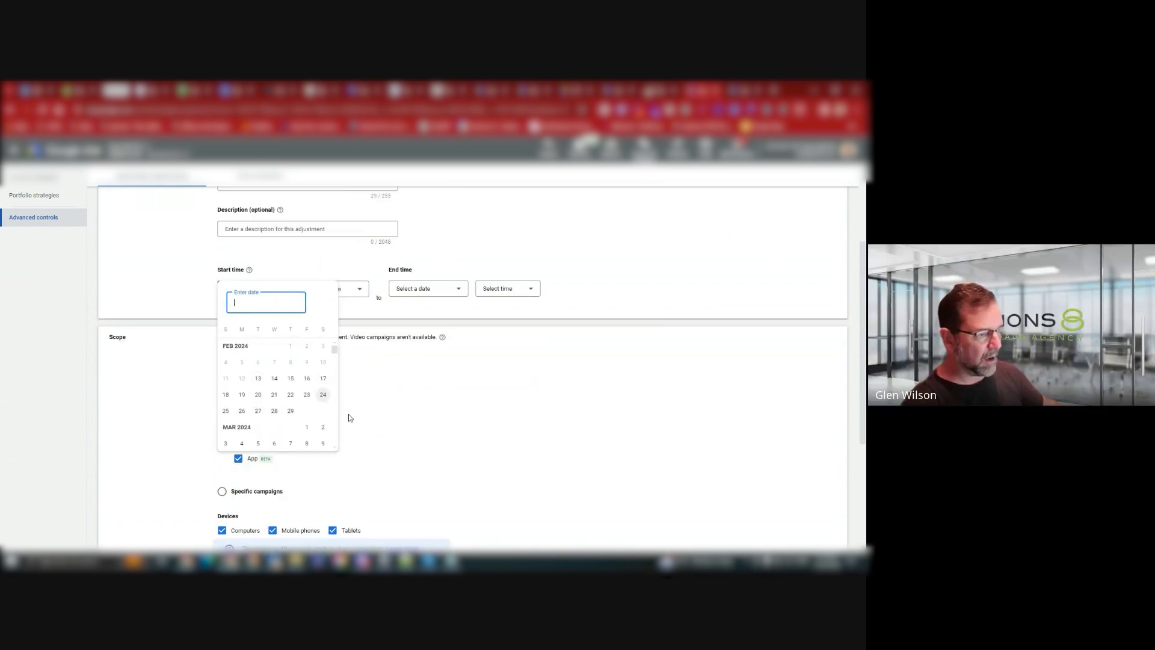
{"action": "left_click", "coordinate": [291, 379]}
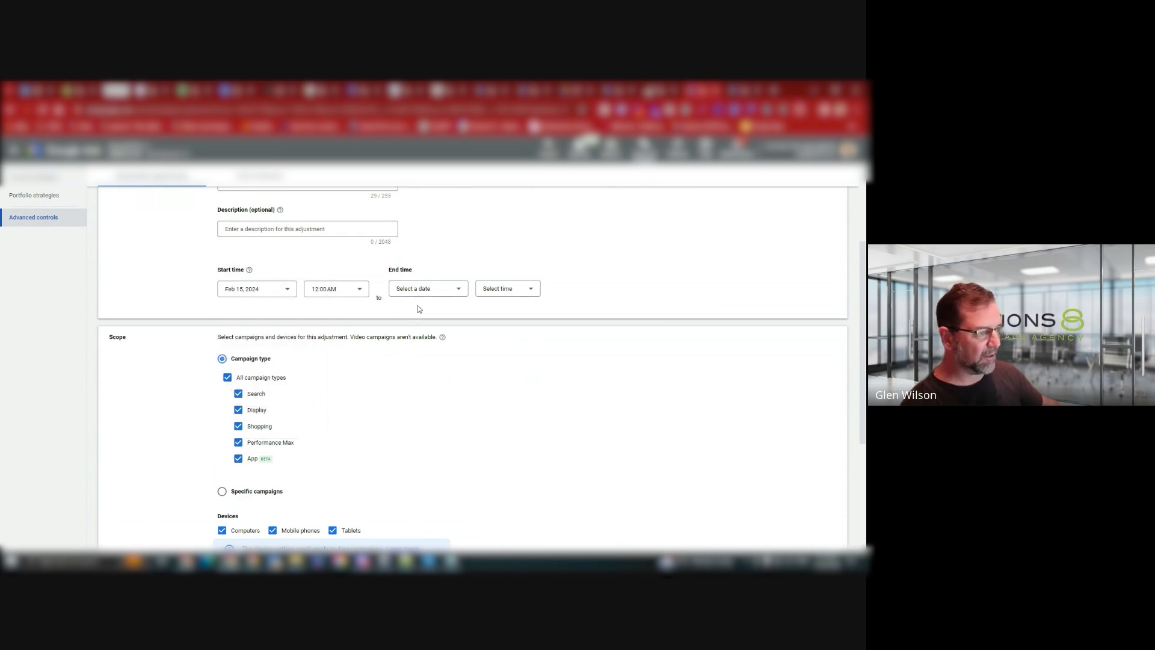
{"action": "left_click", "coordinate": [438, 287]}
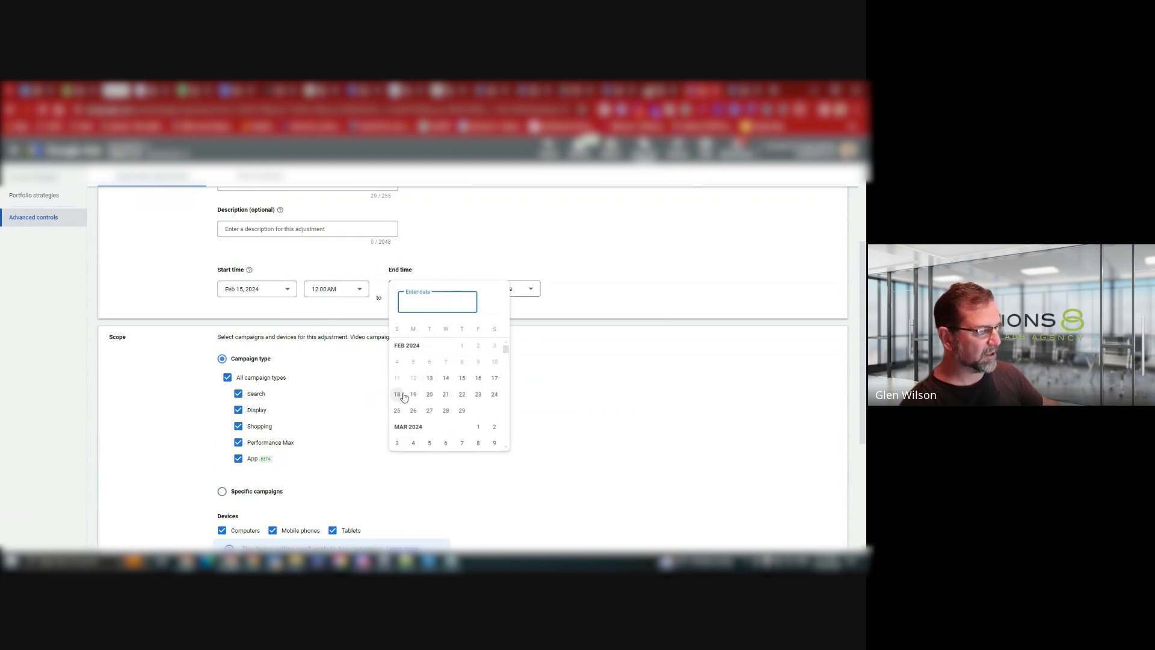
{"action": "left_click", "coordinate": [494, 378]}
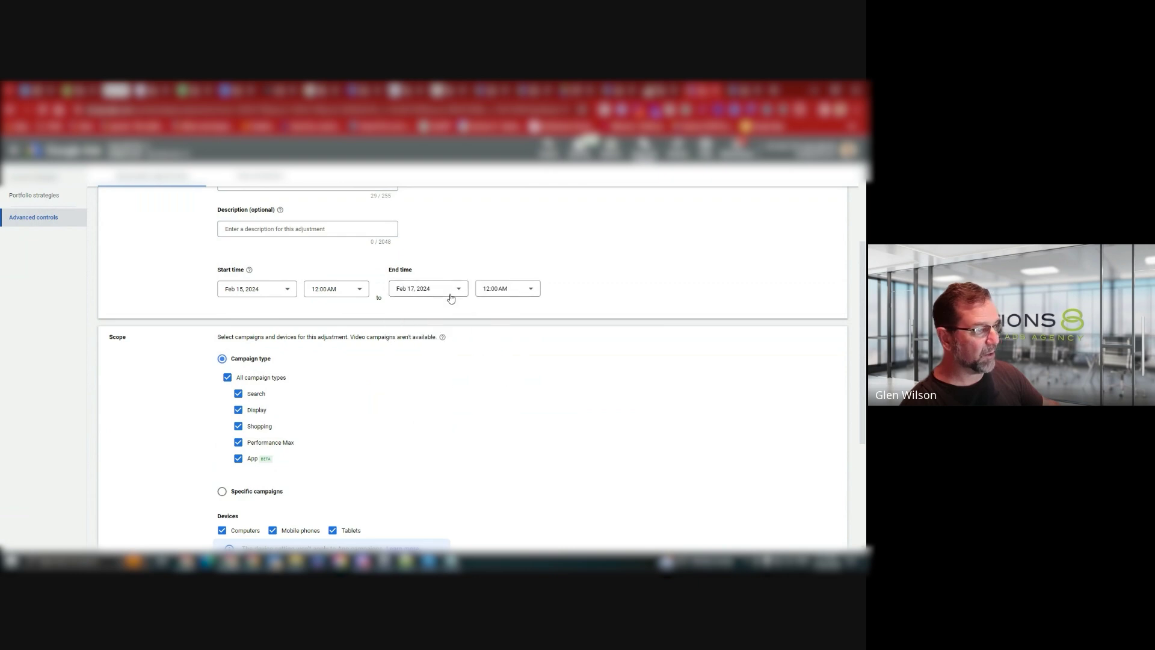
{"action": "scroll", "coordinate": [398, 261], "scroll_direction": "down", "scroll_amount": 2}
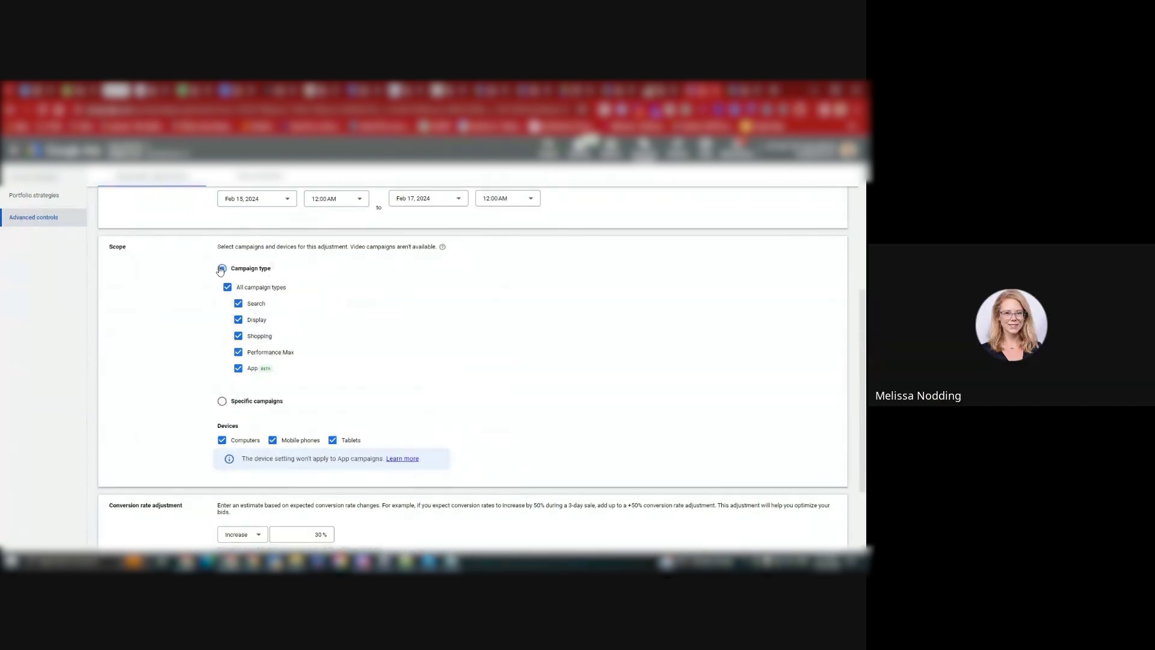
Try the Specific campaigns scope, cancel the campaign chooser, and revert to all campaign types.
{"action": "scroll", "coordinate": [446, 367], "scroll_direction": "down", "scroll_amount": 2}
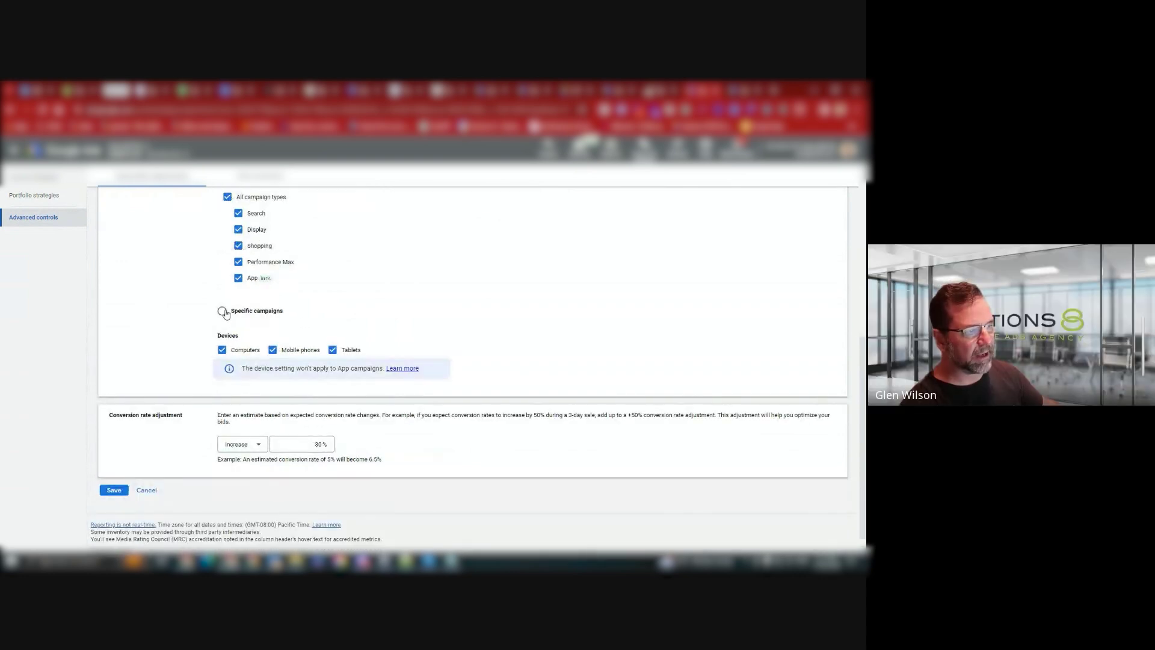
{"action": "scroll", "coordinate": [275, 337], "scroll_direction": "up", "scroll_amount": 2}
{"action": "scroll", "coordinate": [276, 337], "scroll_direction": "down", "scroll_amount": 2}
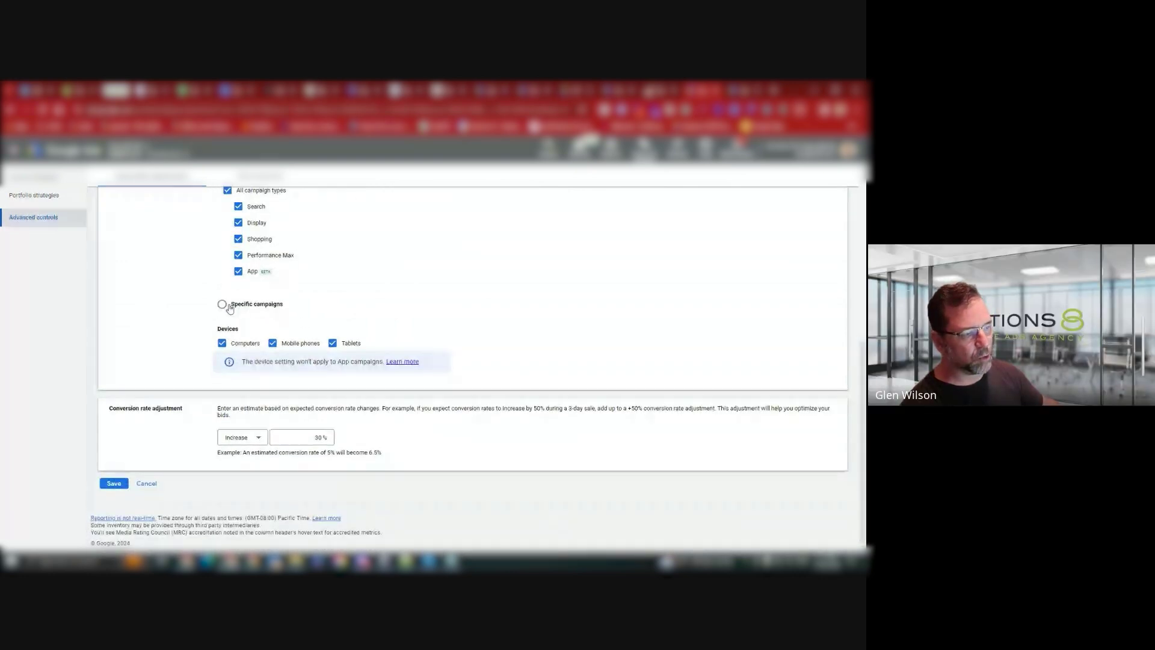
{"action": "left_click", "coordinate": [222, 305]}
{"action": "left_click", "coordinate": [268, 318]}
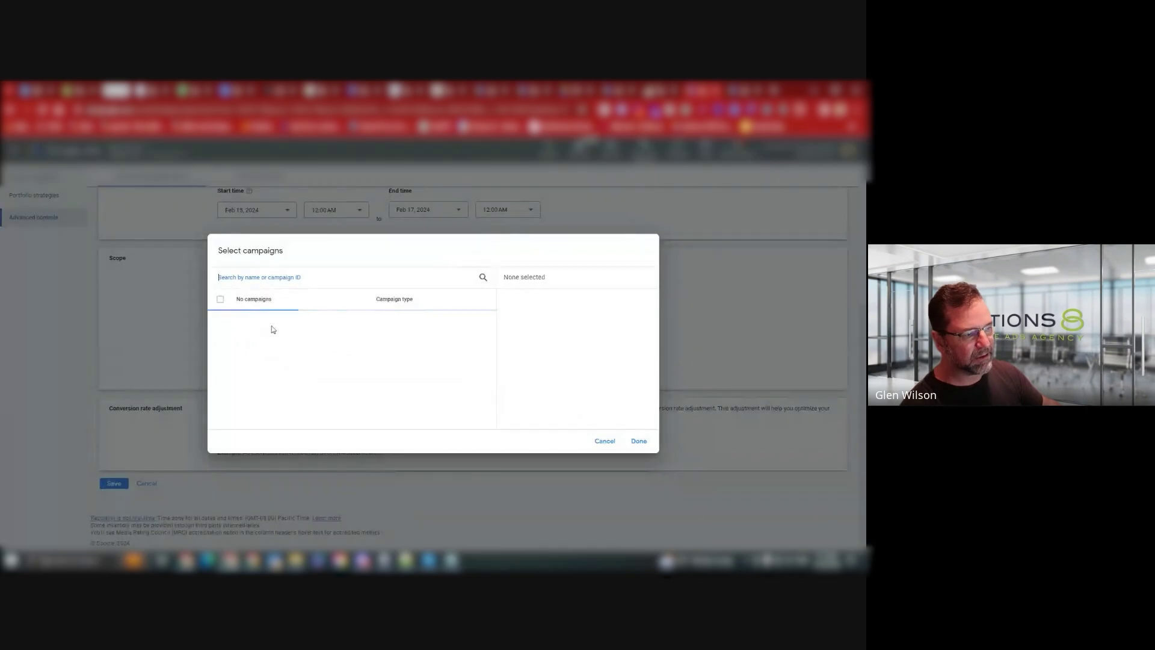
{"action": "left_click", "coordinate": [604, 440]}
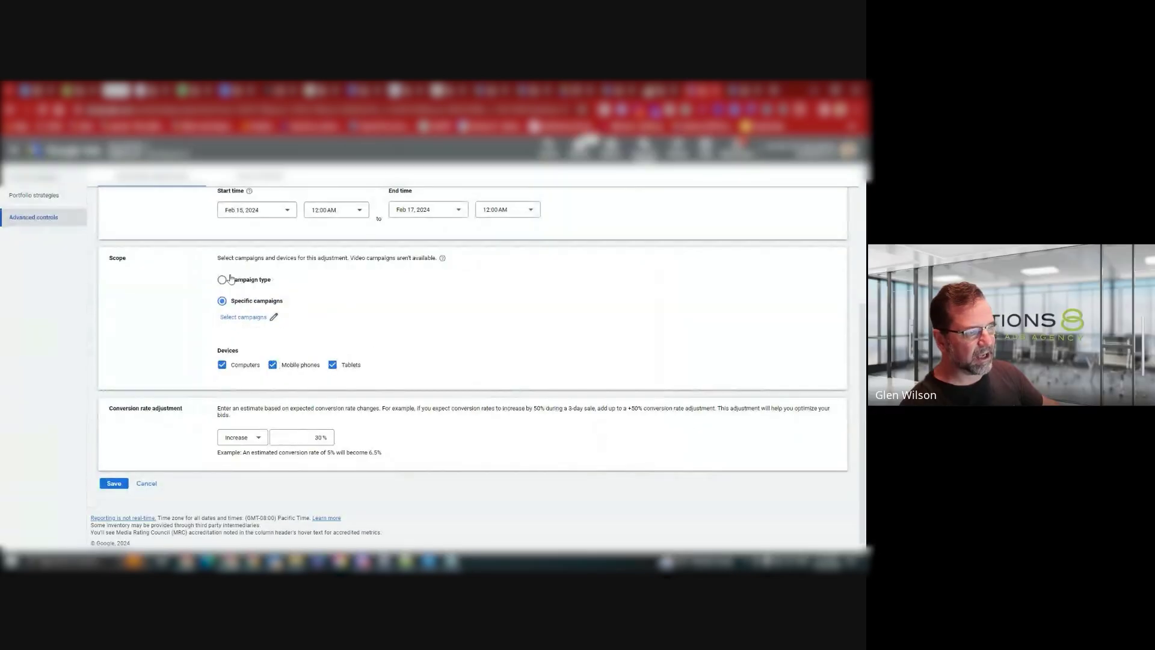
{"action": "left_click", "coordinate": [222, 279]}
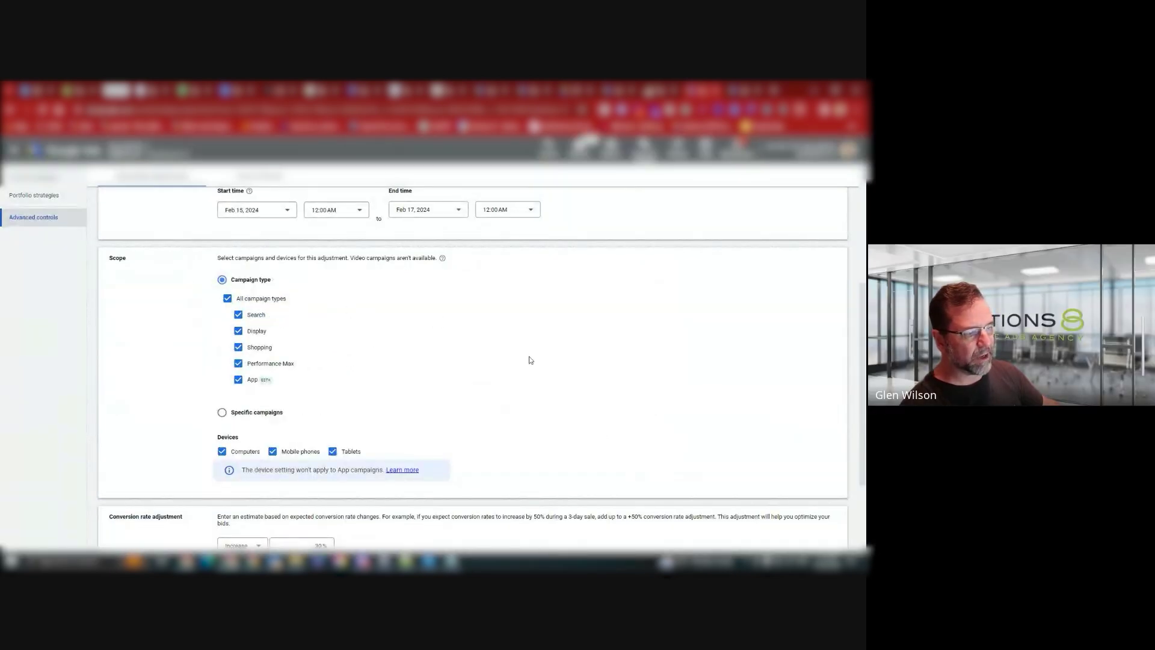
Switch the conversion-rate adjustment from a 30% increase to a 30% decrease.
{"action": "scroll", "coordinate": [531, 360], "scroll_direction": "down", "scroll_amount": 3}
{"action": "left_click", "coordinate": [241, 437]}
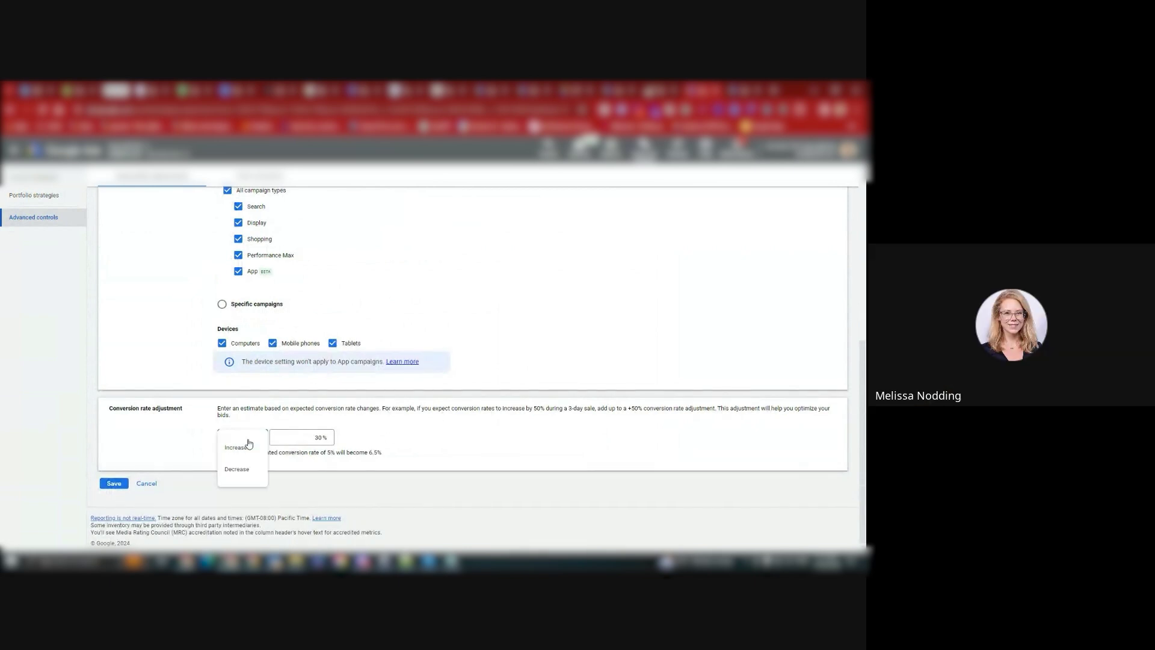
{"action": "left_click", "coordinate": [241, 470]}
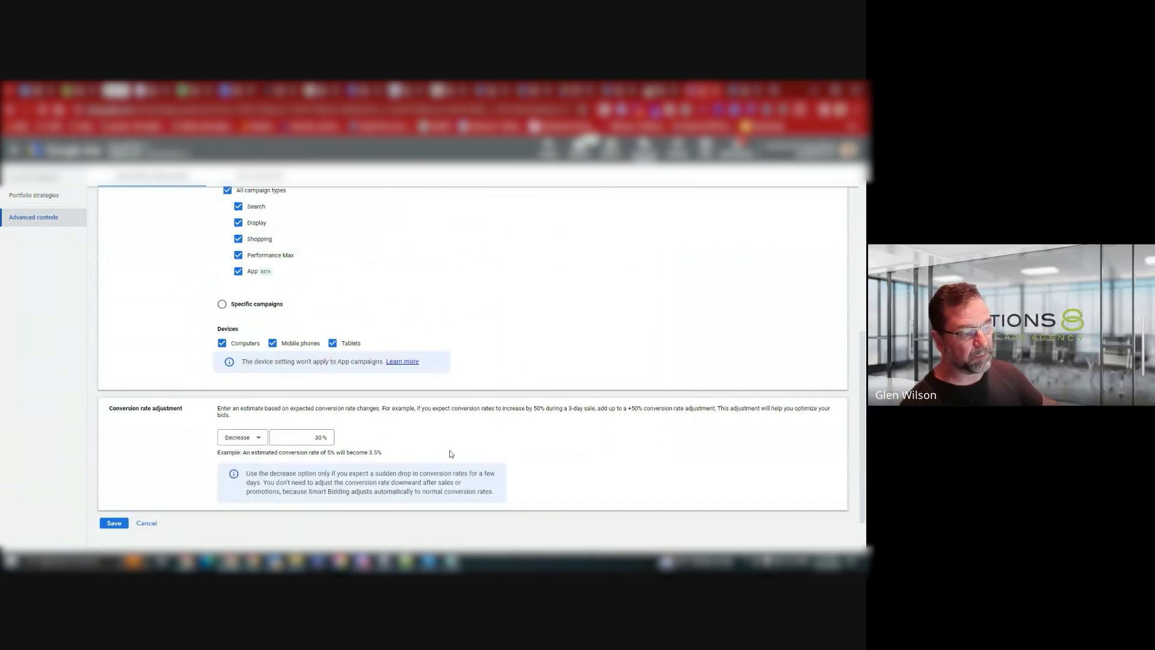
{"action": "left_click", "coordinate": [319, 438]}
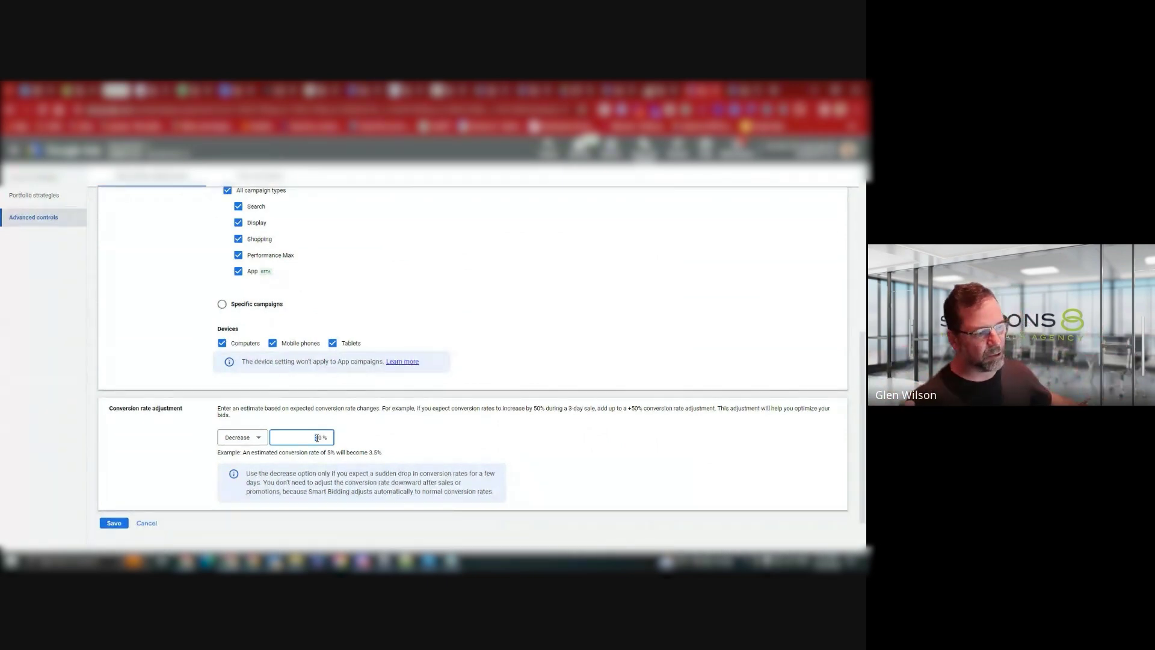
{"action": "scroll", "coordinate": [362, 433], "scroll_direction": "up", "scroll_amount": 3}
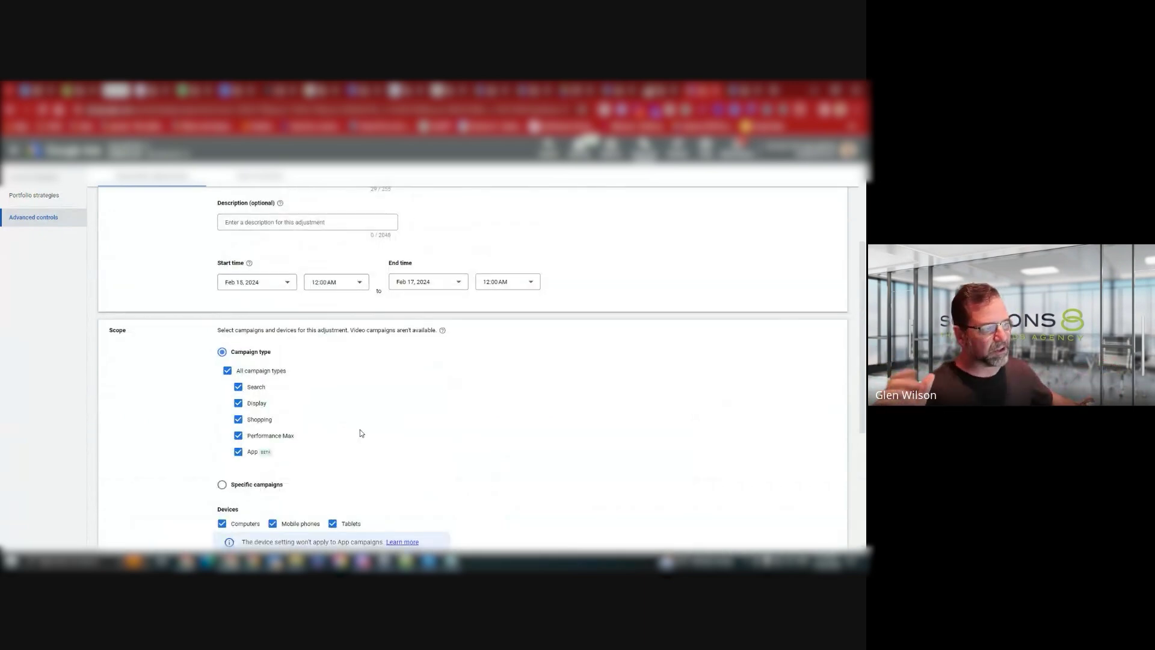
{"action": "scroll", "coordinate": [352, 342], "scroll_direction": "down", "scroll_amount": 3}
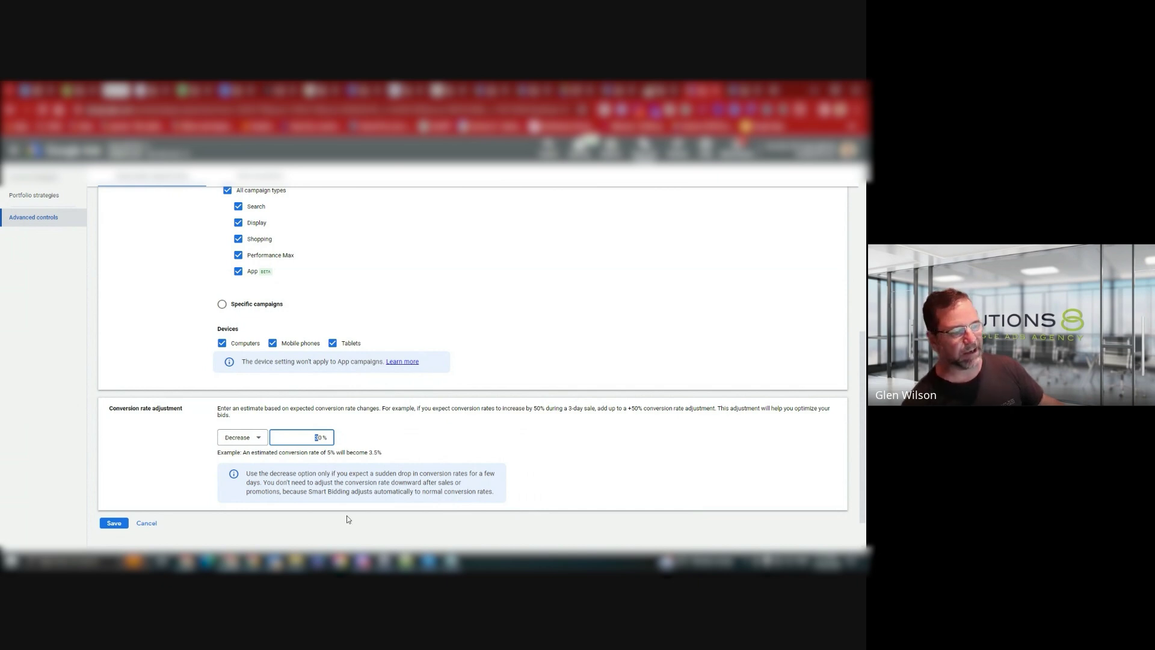
{"action": "scroll", "coordinate": [320, 438], "scroll_direction": "up", "scroll_amount": 4}
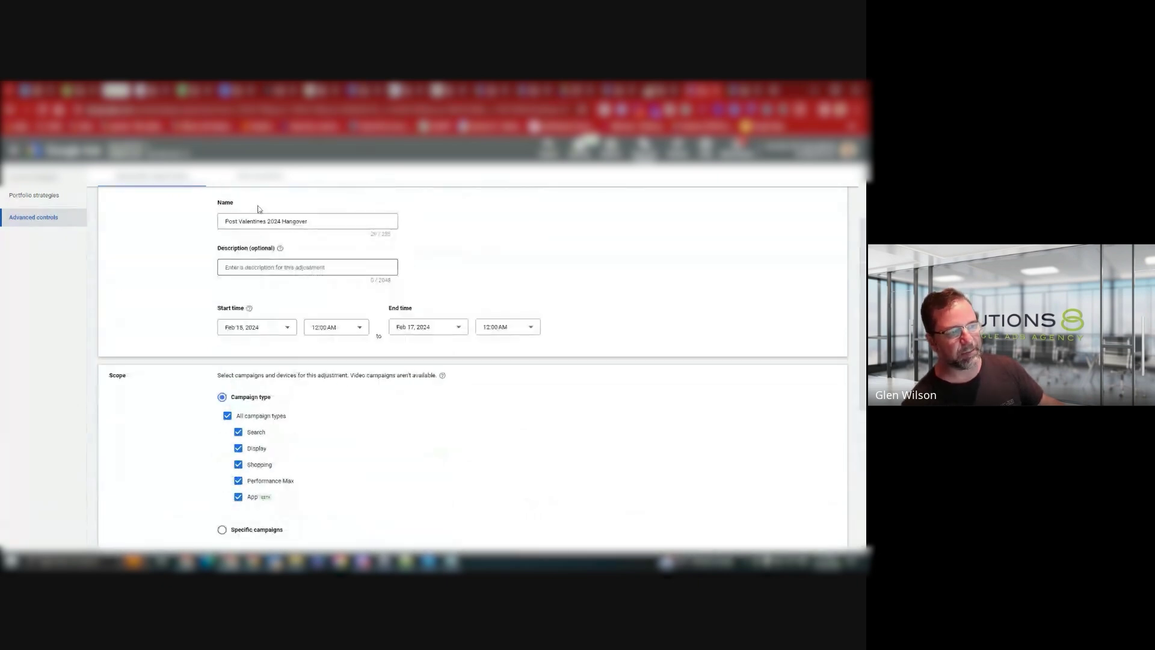
{"action": "scroll", "coordinate": [274, 236], "scroll_direction": "up", "scroll_amount": 2}
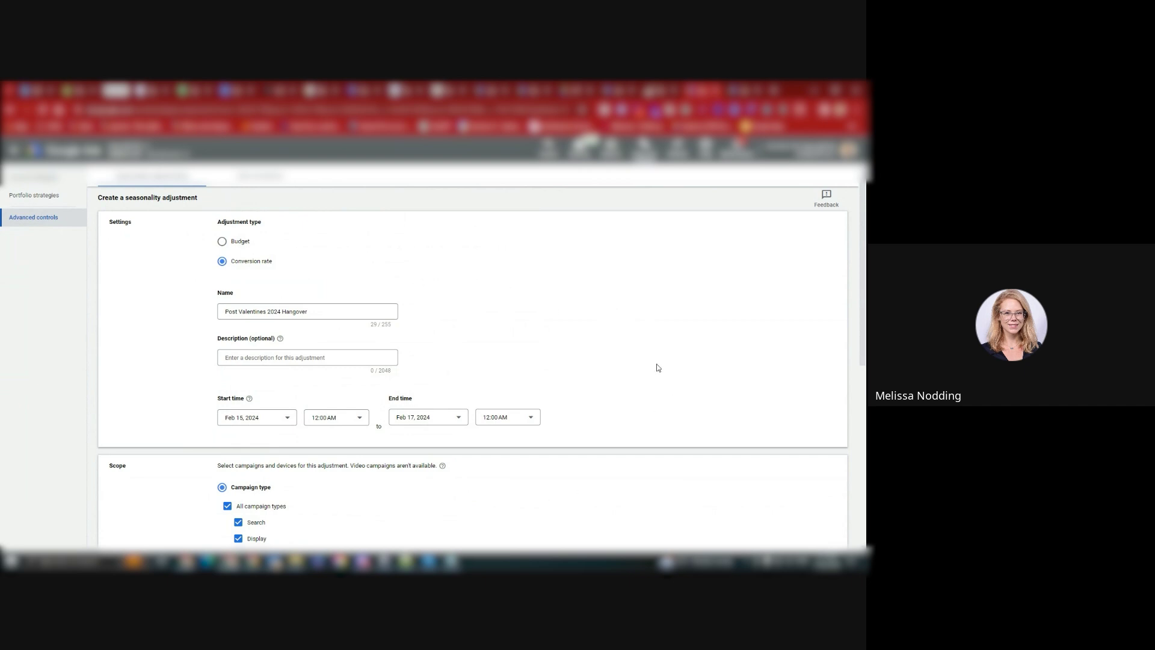
{"action": "scroll", "coordinate": [657, 366], "scroll_direction": "down", "scroll_amount": 3}
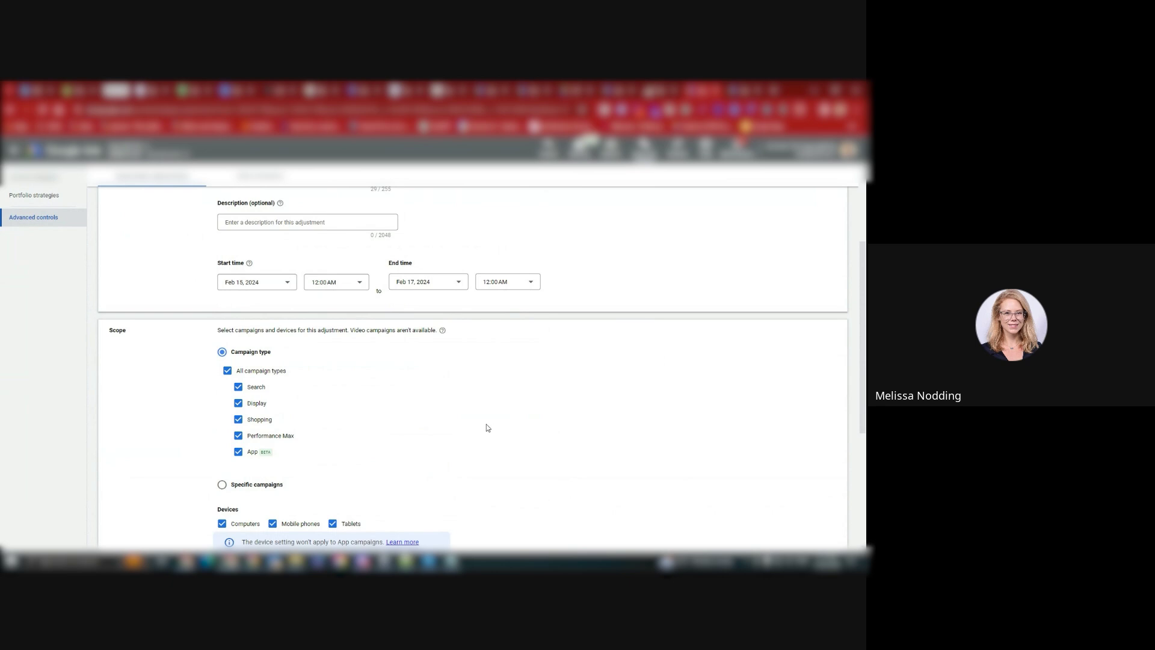
{"action": "scroll", "coordinate": [486, 426], "scroll_direction": "down", "scroll_amount": 3}
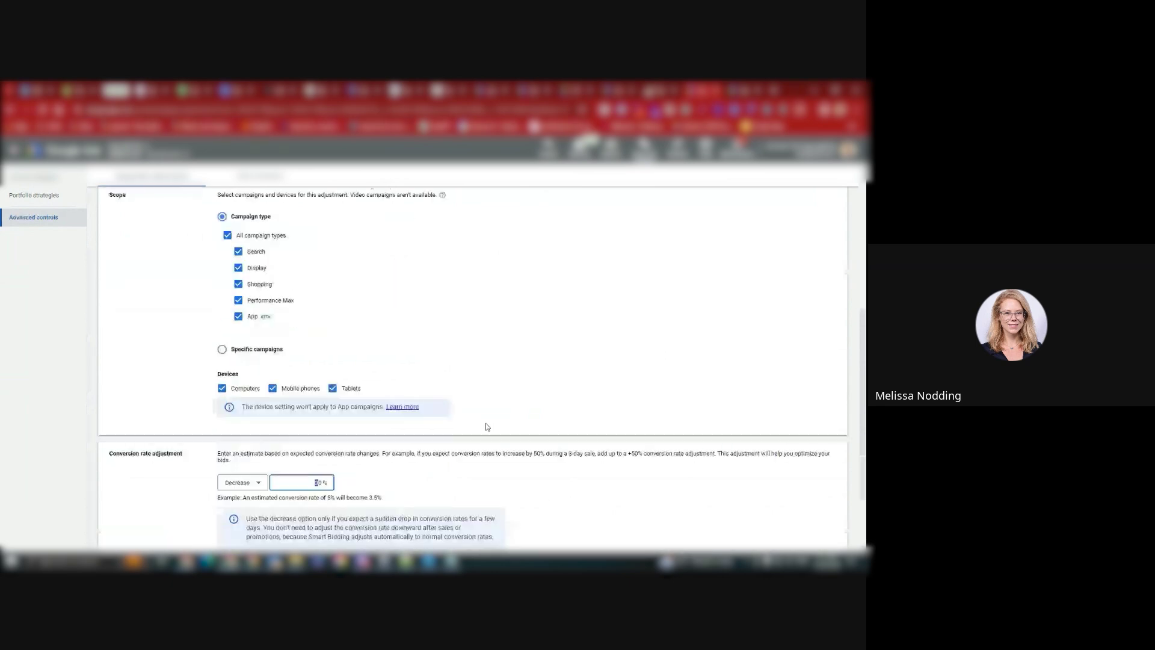
{"action": "scroll", "coordinate": [637, 453], "scroll_direction": "down", "scroll_amount": 2}
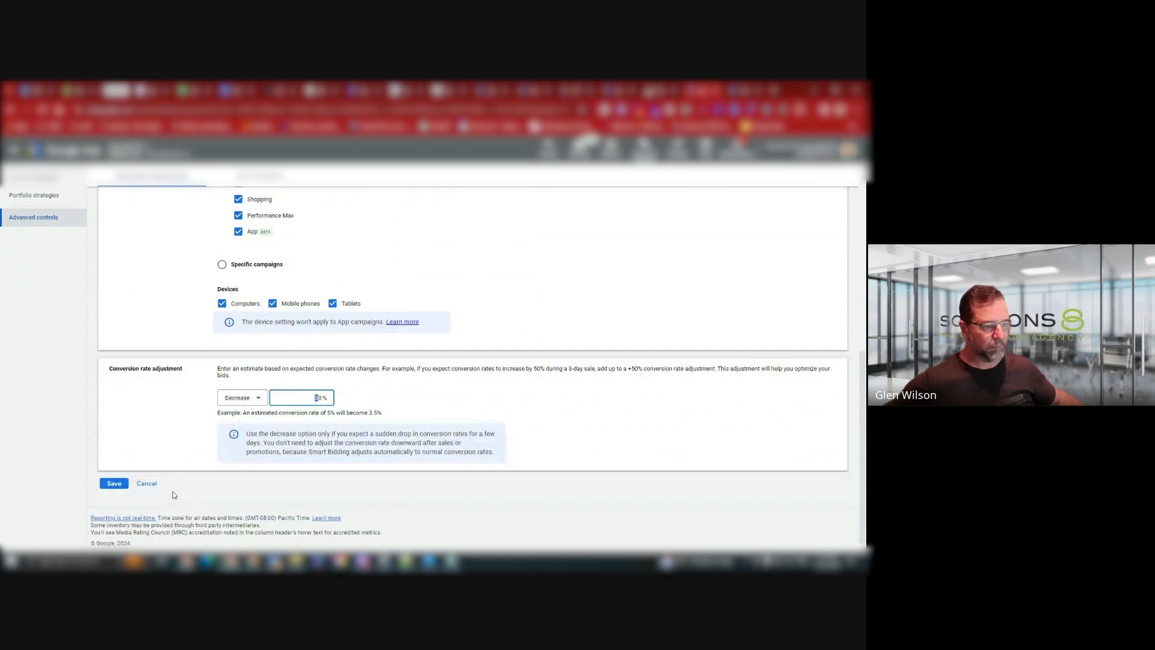
Cancel the draft adjustment to return to the empty Seasonality adjustments list.
{"action": "left_click", "coordinate": [147, 483]}
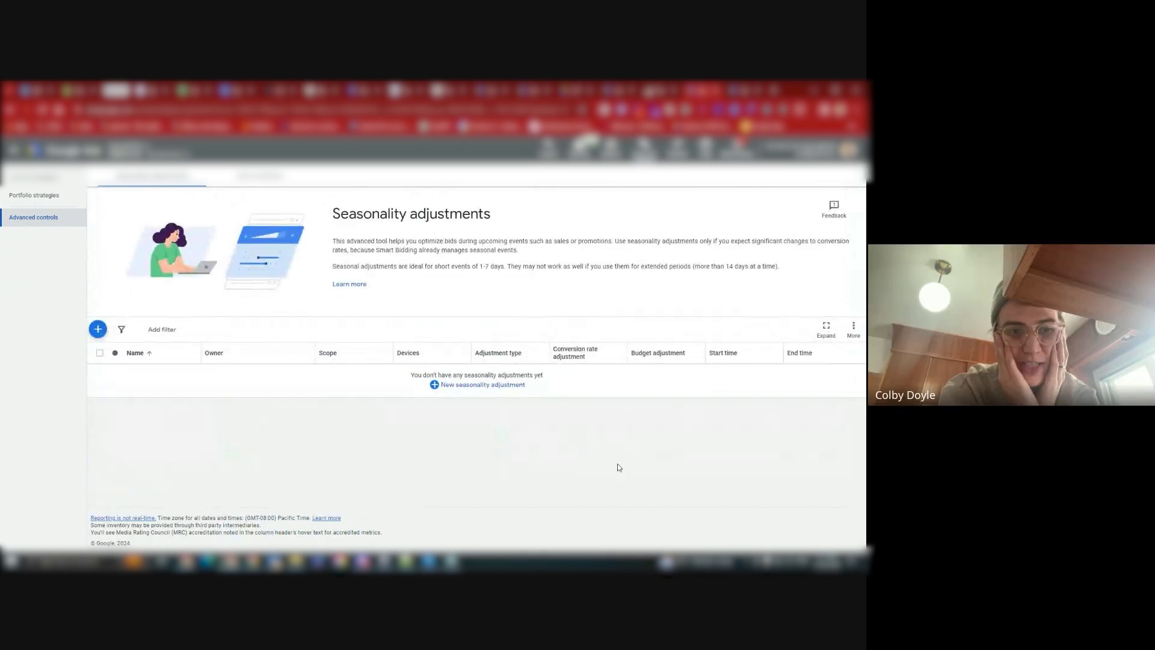